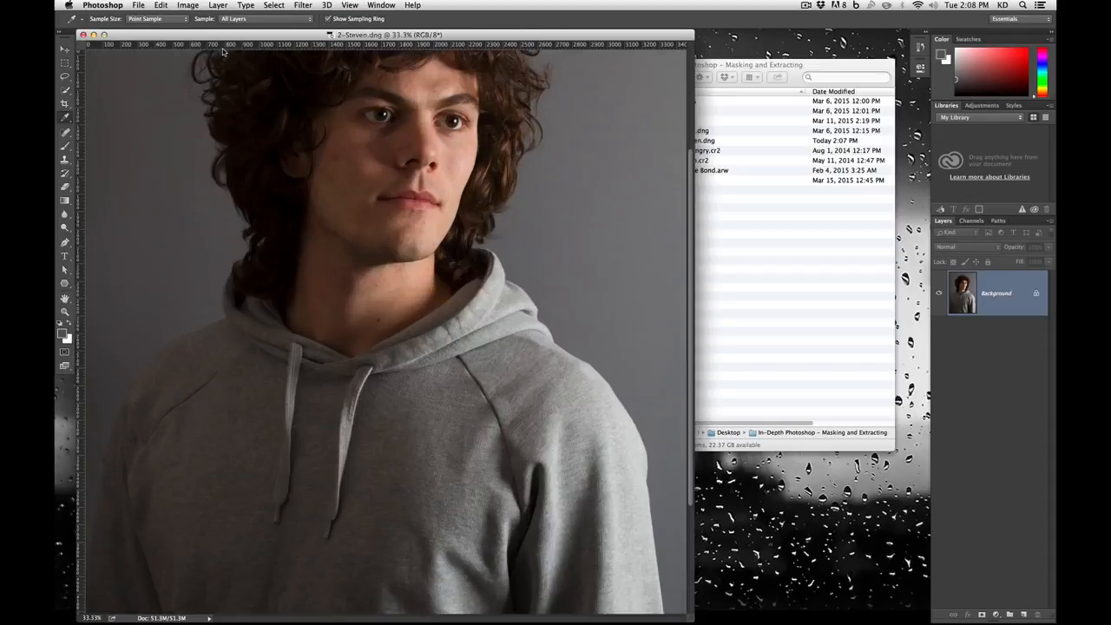
Quick-select the gray background on the man's left-hand side of the photo and subtract the spill over his shoulder and sleeve
key(super+plus)
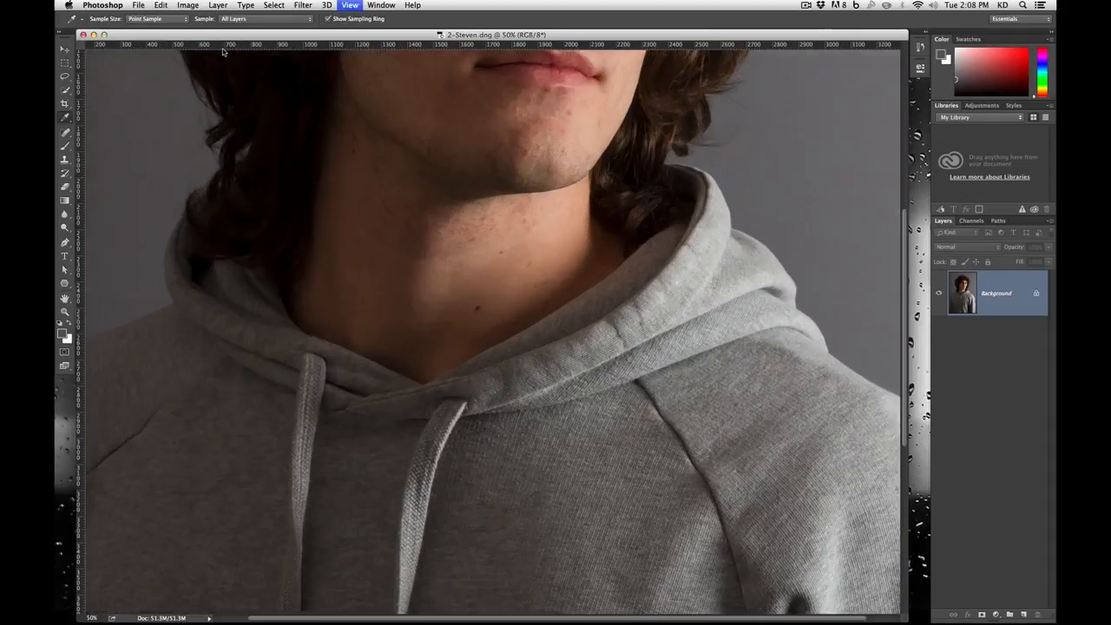
drag(364, 194, 463, 457)
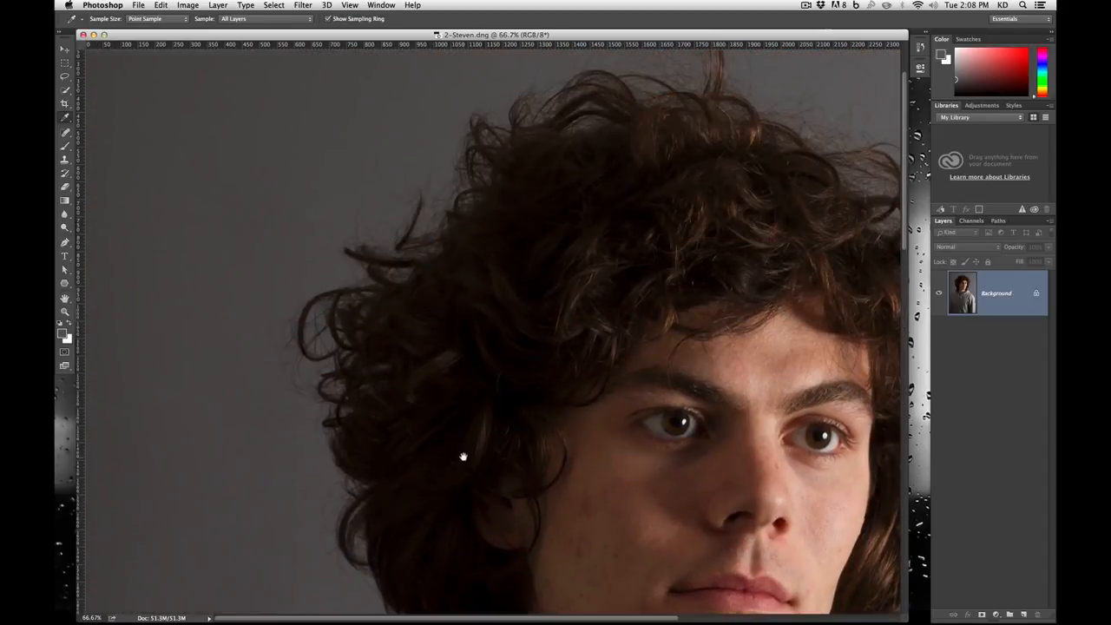
click(65, 90)
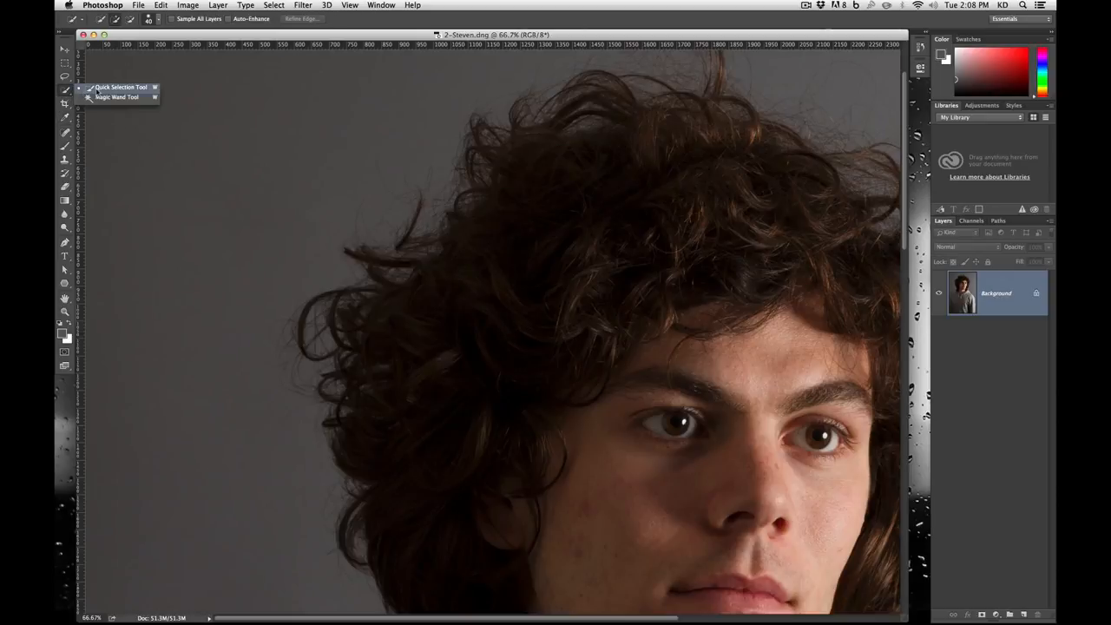
click(104, 87)
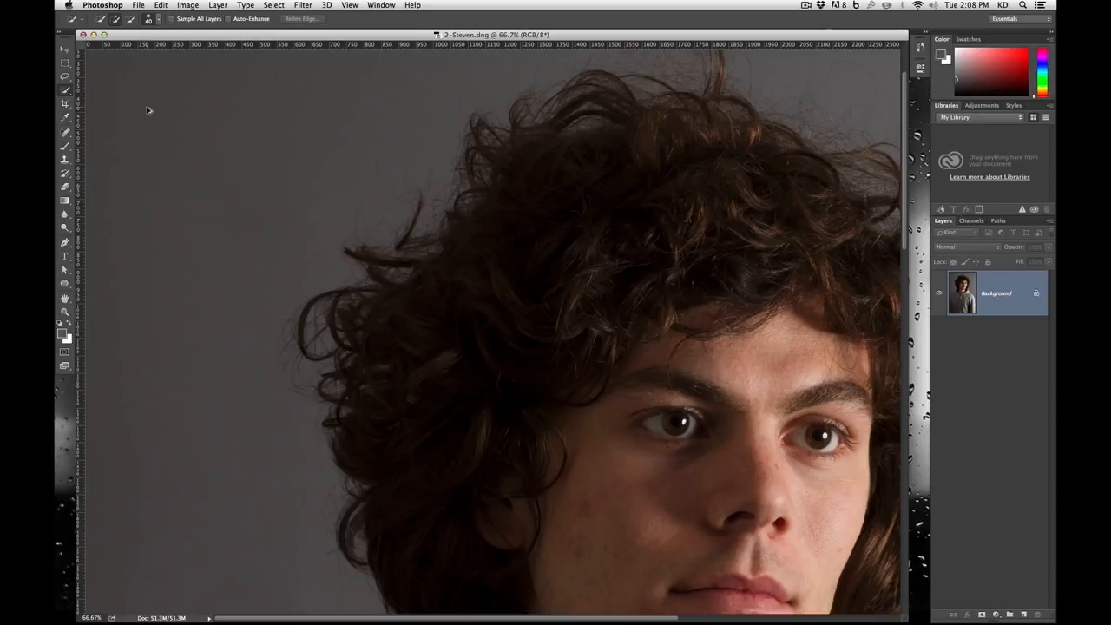
key(super+minus)
key(super+minus)
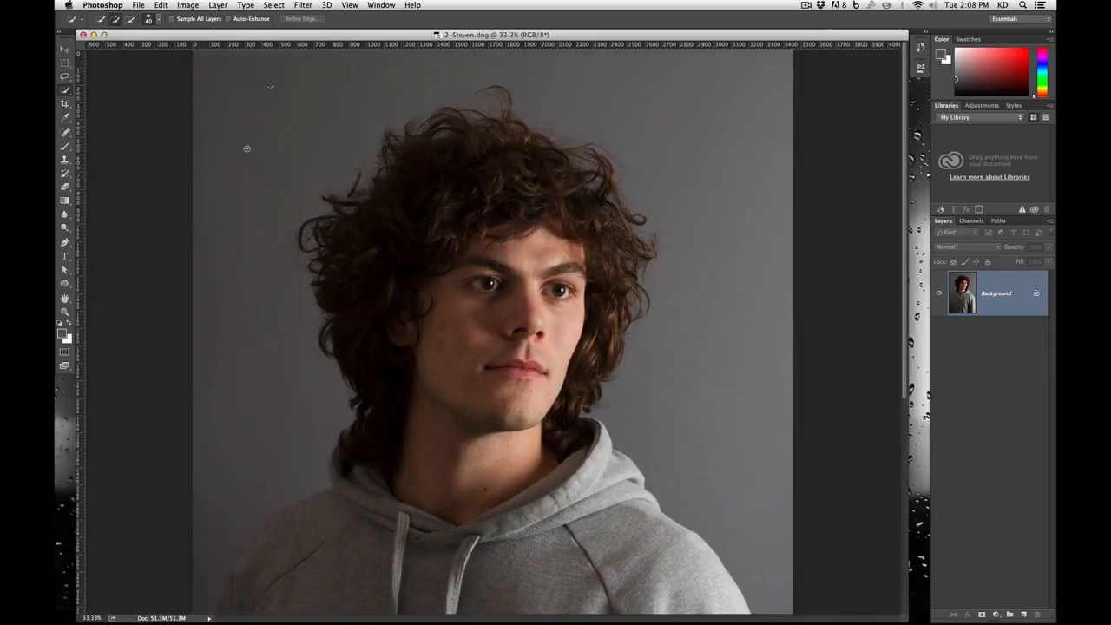
drag(243, 149, 211, 539)
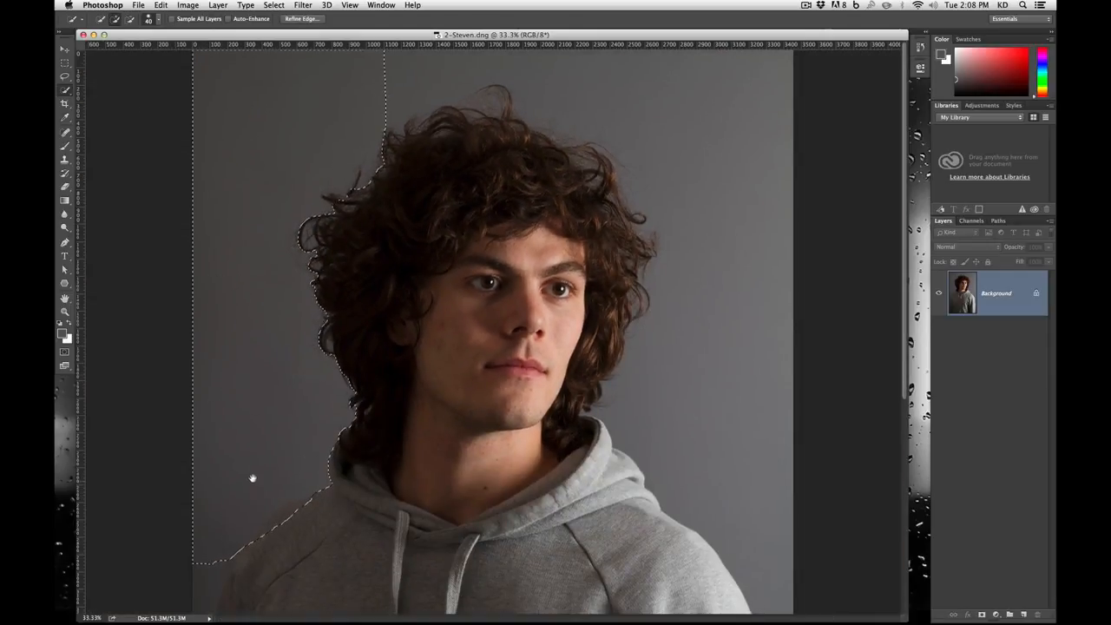
drag(251, 479, 266, 158)
mouse_move(203, 244)
mouse_down()
mouse_move(183, 342)
mouse_move(188, 349)
mouse_move(201, 287)
mouse_move(186, 355)
mouse_move(189, 392)
mouse_move(203, 396)
mouse_move(201, 375)
mouse_move(257, 246)
mouse_move(338, 167)
mouse_move(285, 191)
mouse_move(239, 240)
mouse_move(220, 297)
mouse_up()
key(alt)
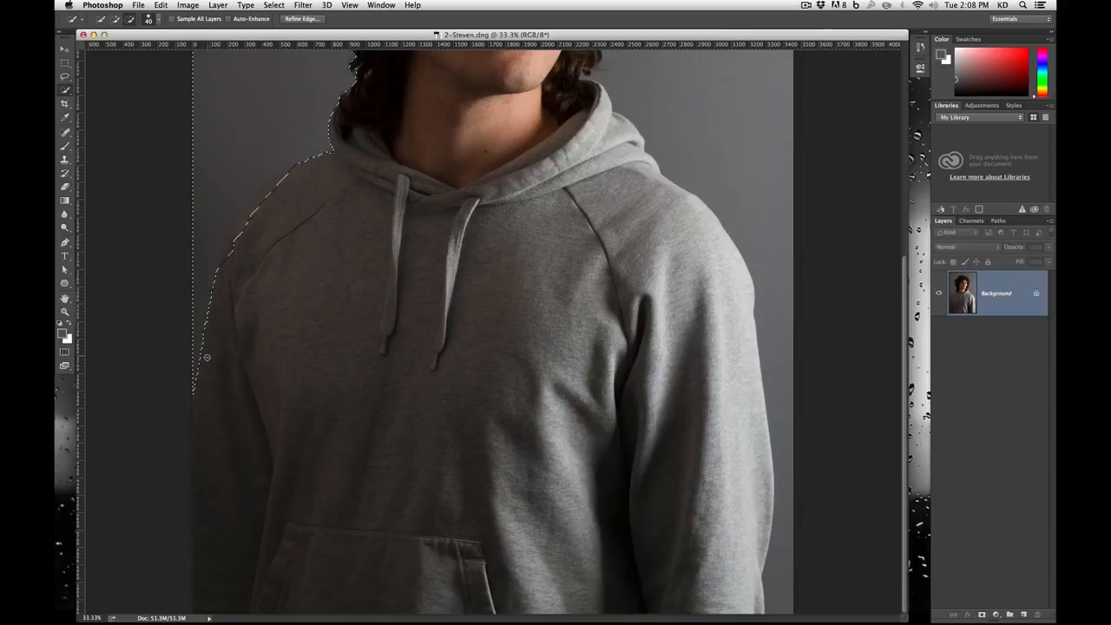
mouse_move(206, 357)
mouse_down()
mouse_move(274, 231)
mouse_move(234, 262)
mouse_move(245, 222)
mouse_move(284, 174)
mouse_move(241, 221)
mouse_move(238, 241)
mouse_move(237, 228)
mouse_move(255, 231)
mouse_up()
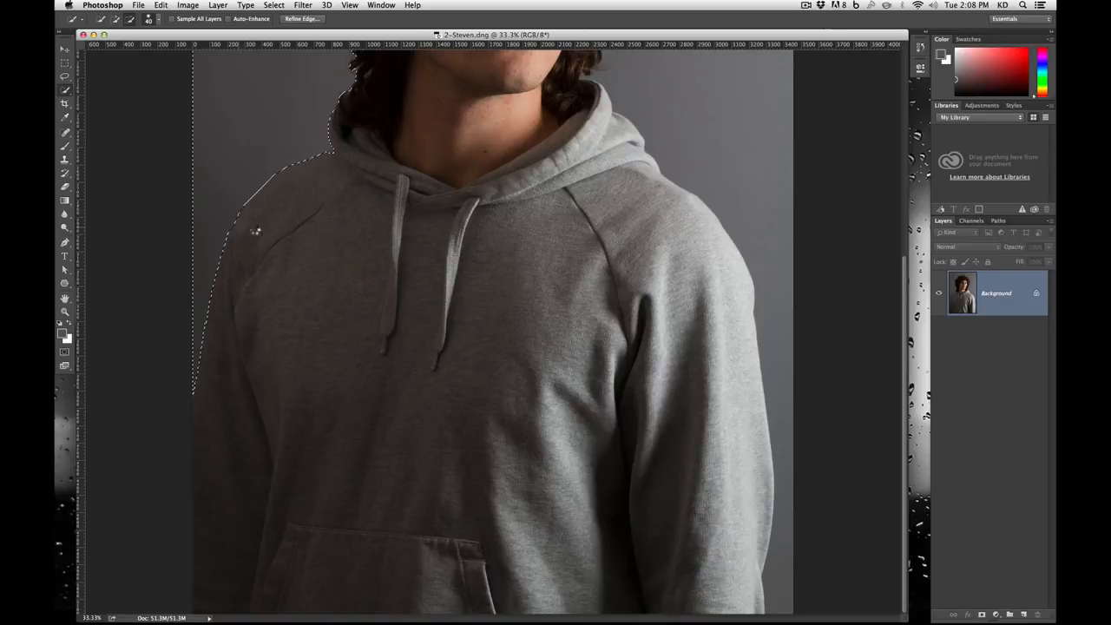
Extend the selection across the background above the hair and down the other side of the man
scroll(255, 231, up, 10)
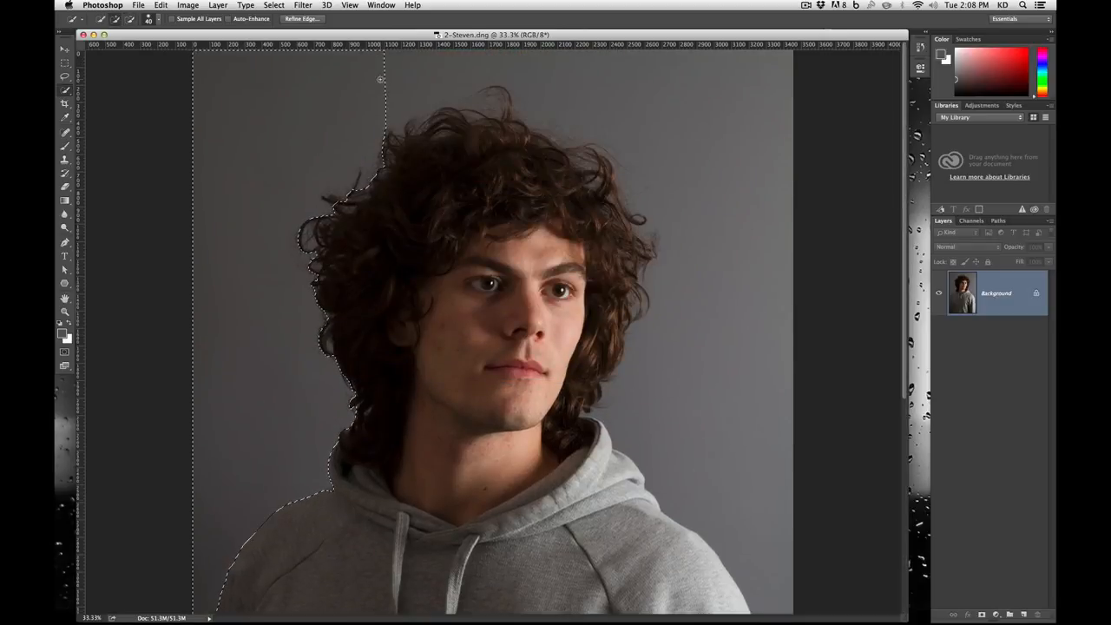
drag(380, 79, 769, 78)
mouse_move(765, 133)
mouse_down()
mouse_move(735, 147)
mouse_move(774, 541)
mouse_move(775, 484)
mouse_move(767, 450)
mouse_up()
scroll(766, 450, down, 10)
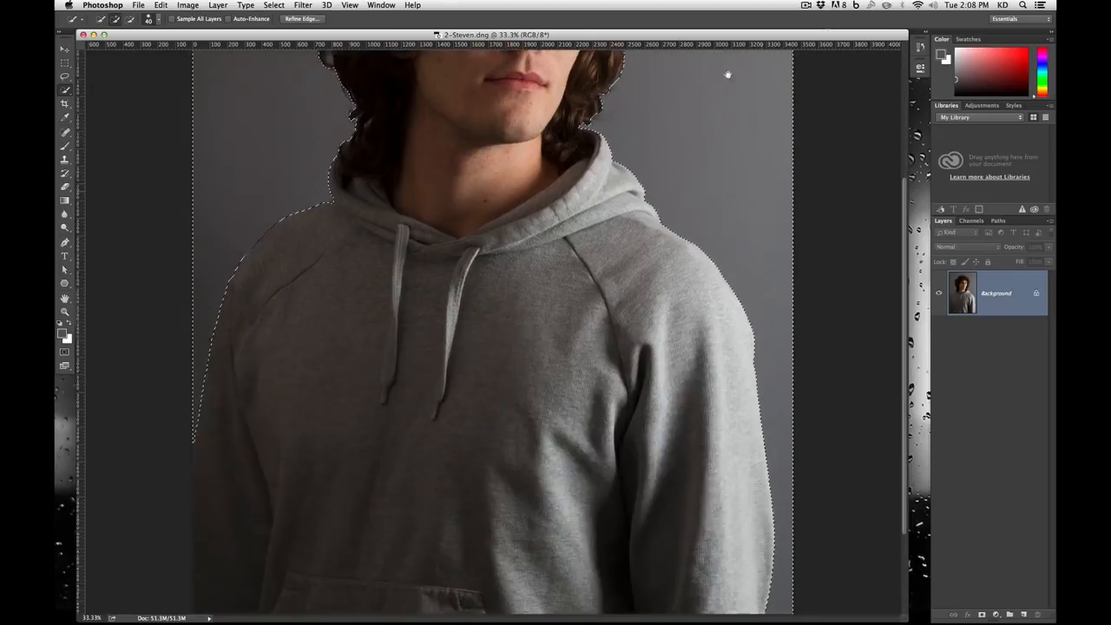
Check the selection outline along the hair and hoodie, and invert it to select the man instead of the background
scroll(752, 282, up, 8)
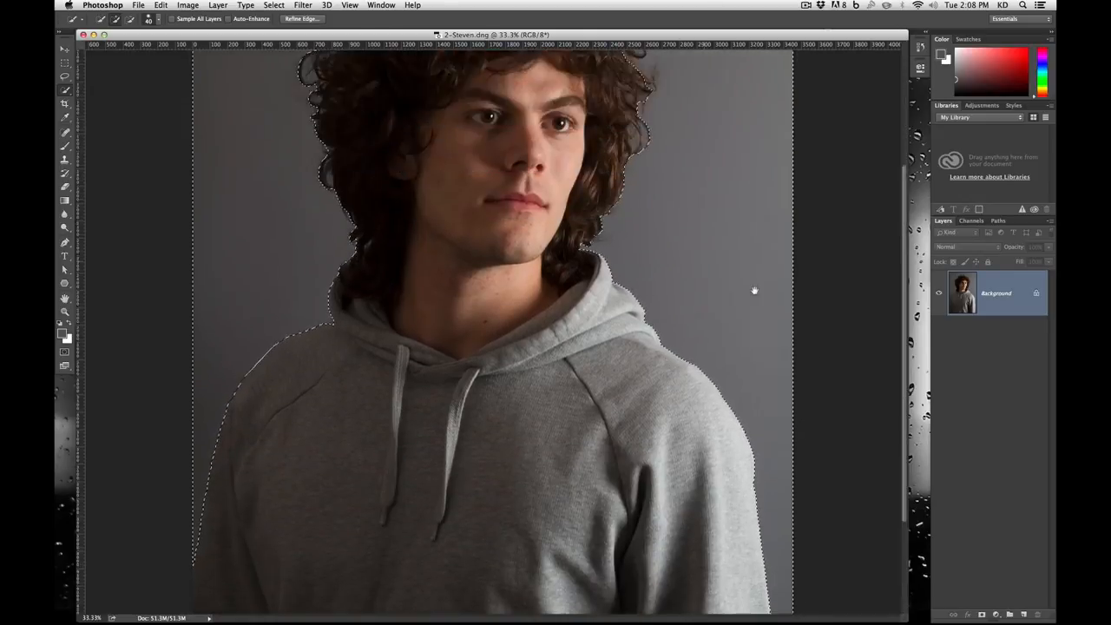
scroll(642, 286, up, 3)
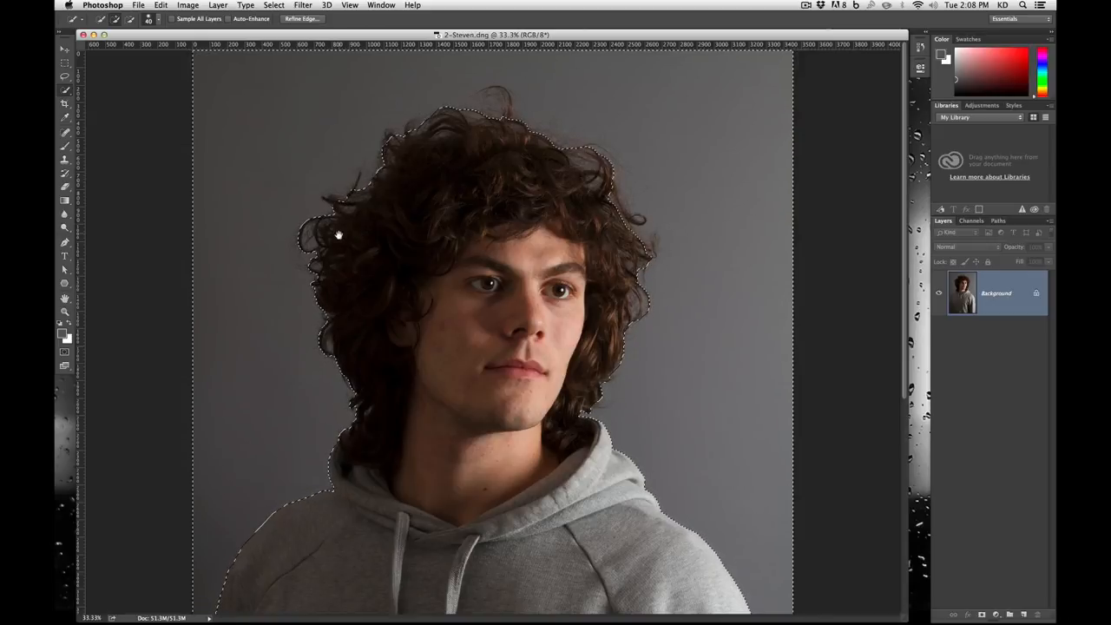
scroll(397, 136, down, 5)
scroll(320, 263, down, 5)
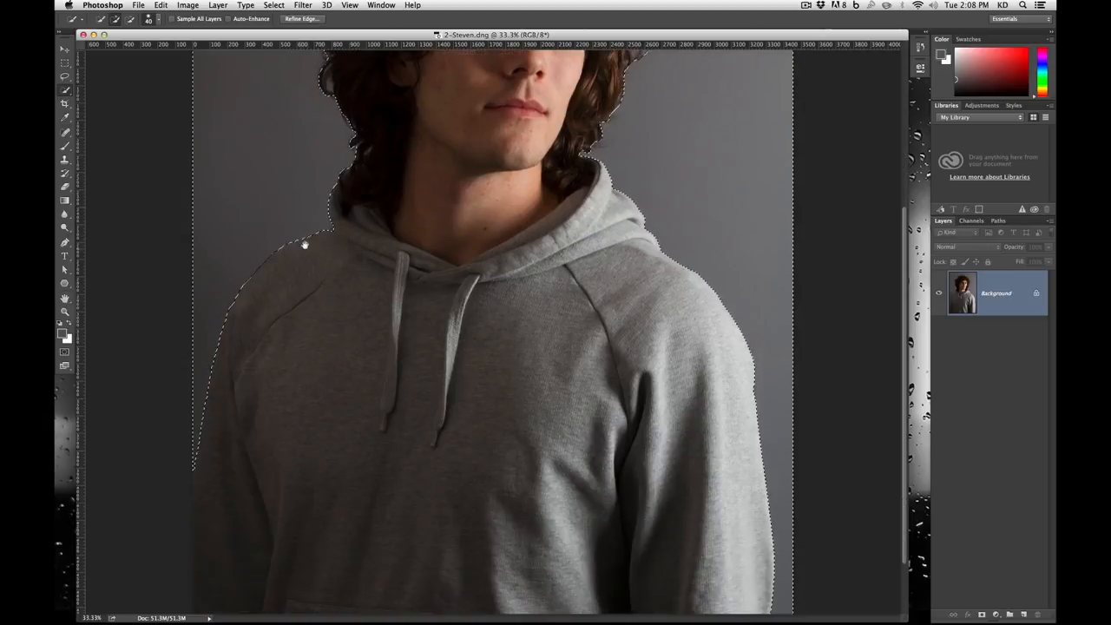
scroll(193, 444, up, 10)
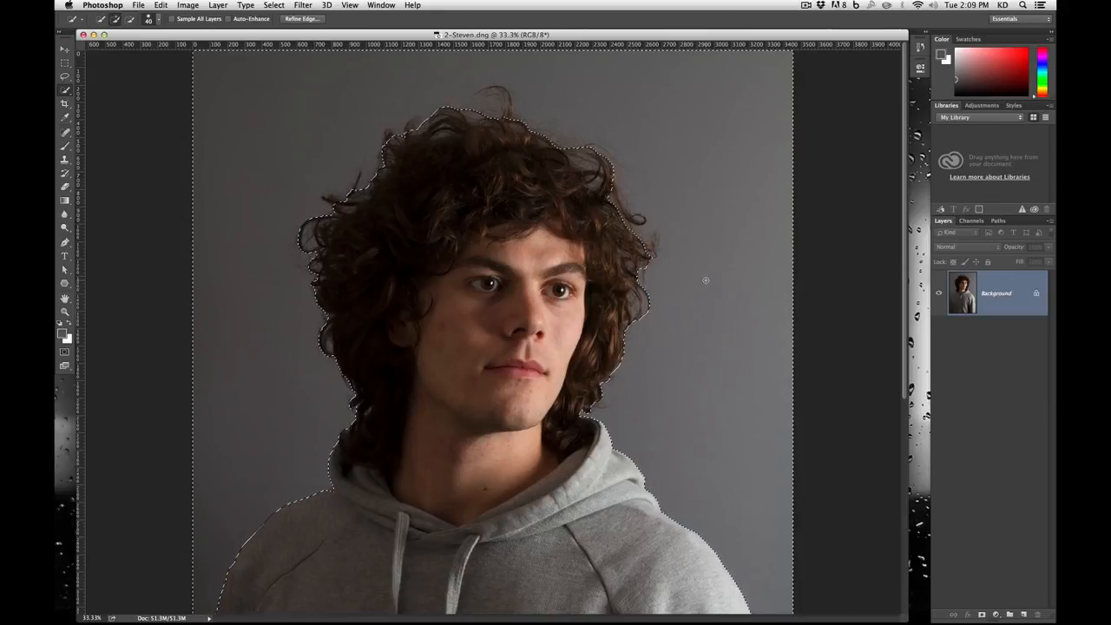
key(super+shift+i)
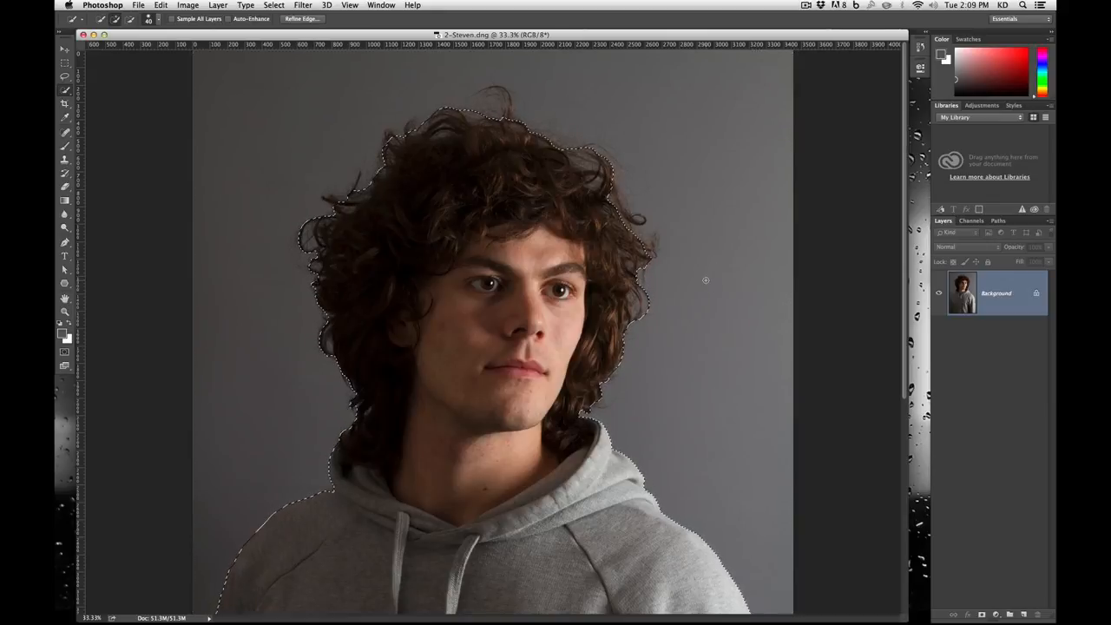
click(275, 6)
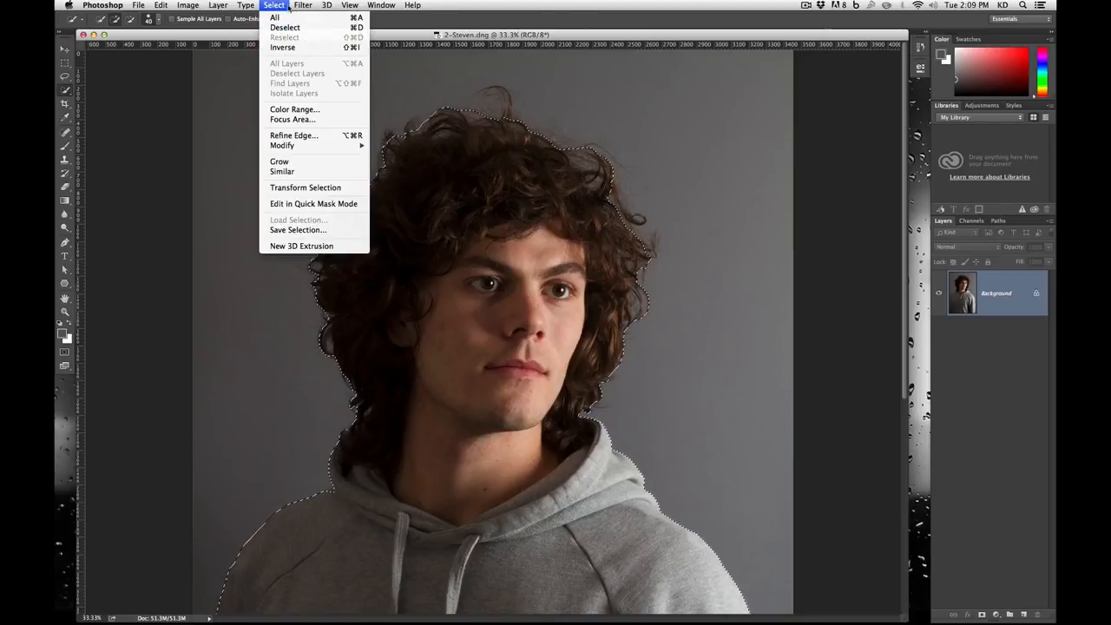
click(275, 5)
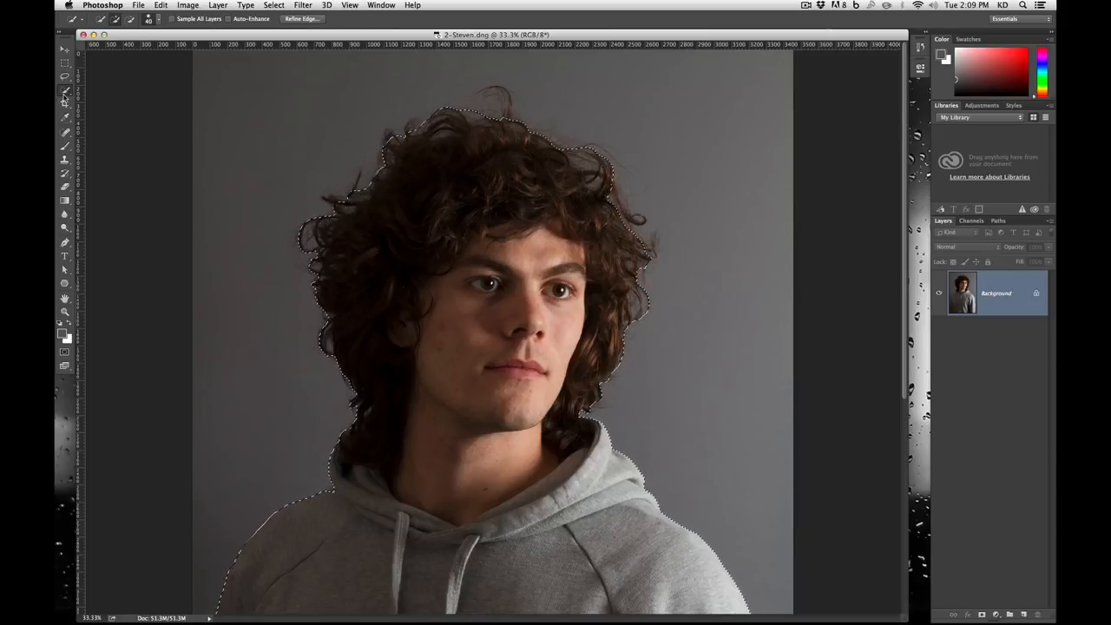
Start Refine Edge on the selection, move its dialog clear of the face, and set the view to On White
click(304, 18)
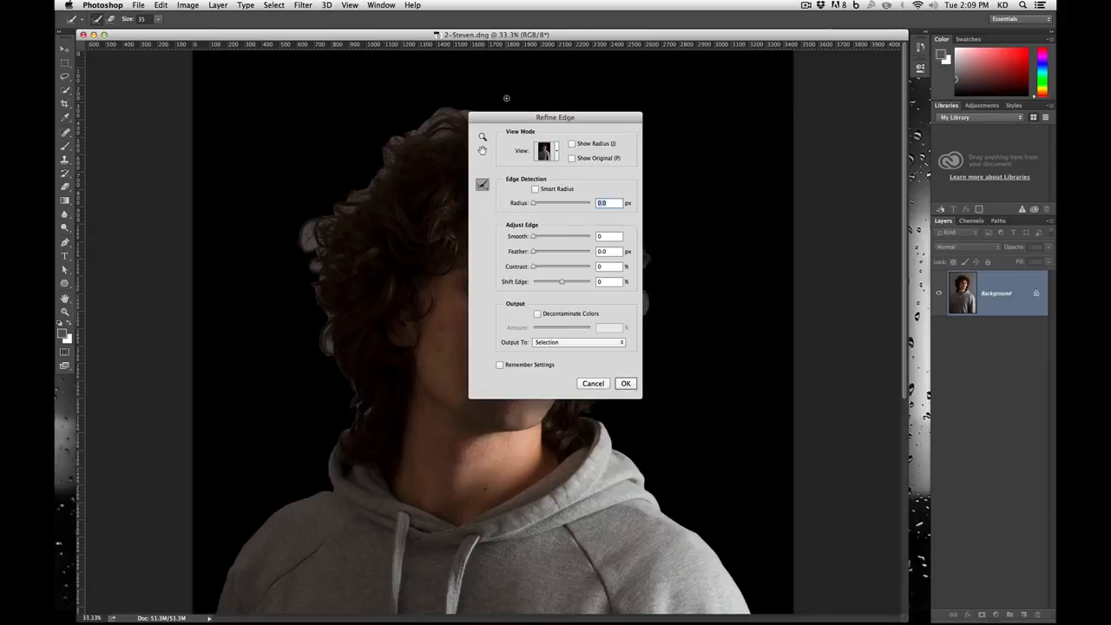
drag(517, 116, 744, 62)
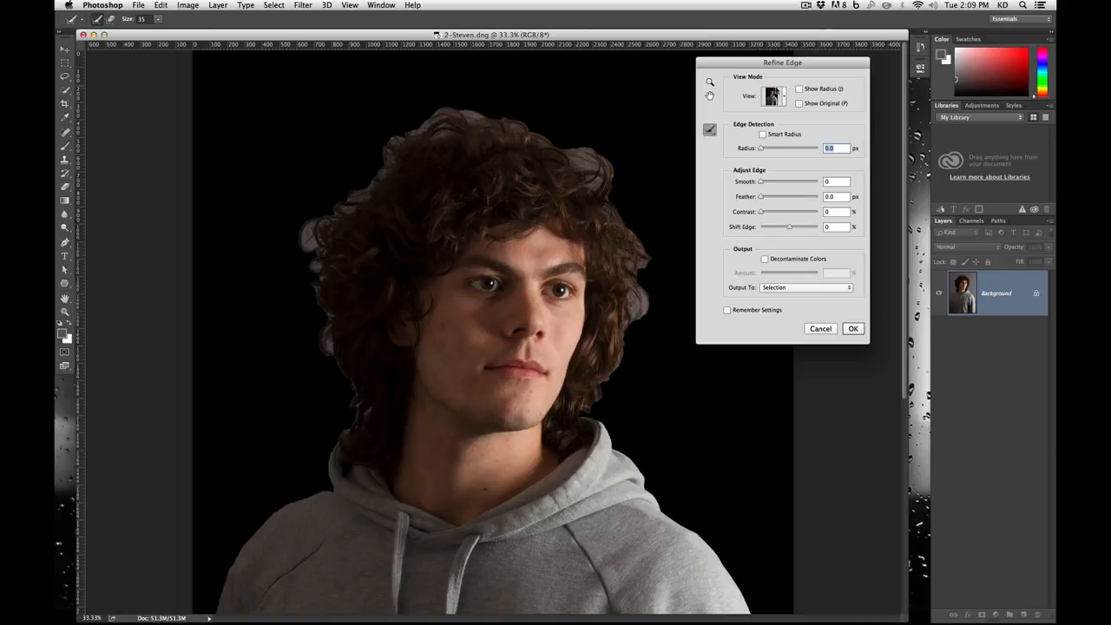
click(786, 94)
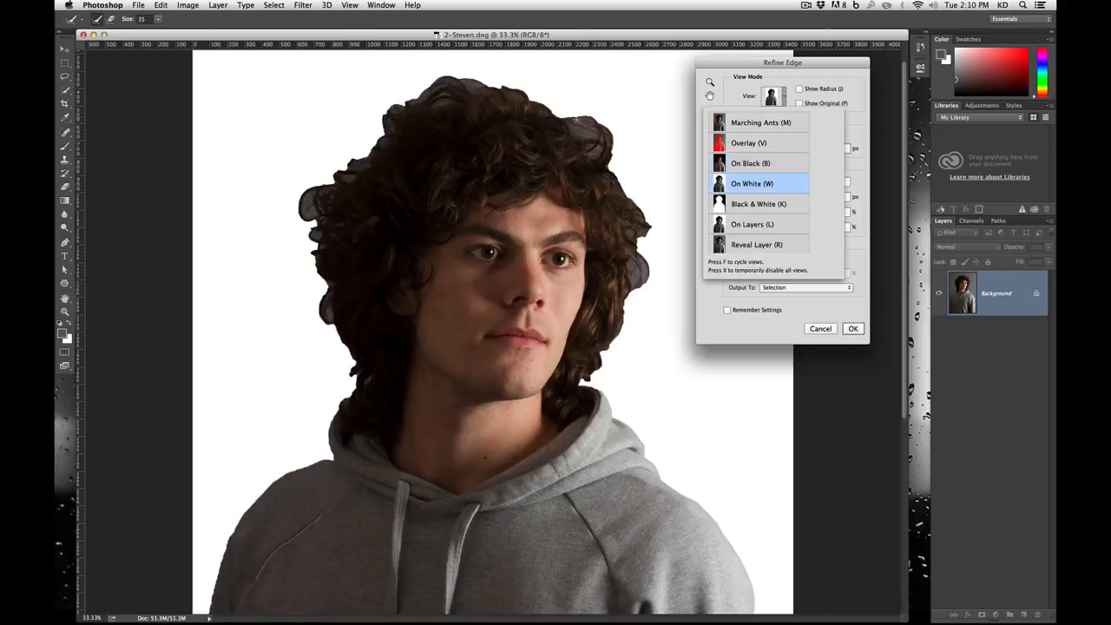
click(794, 84)
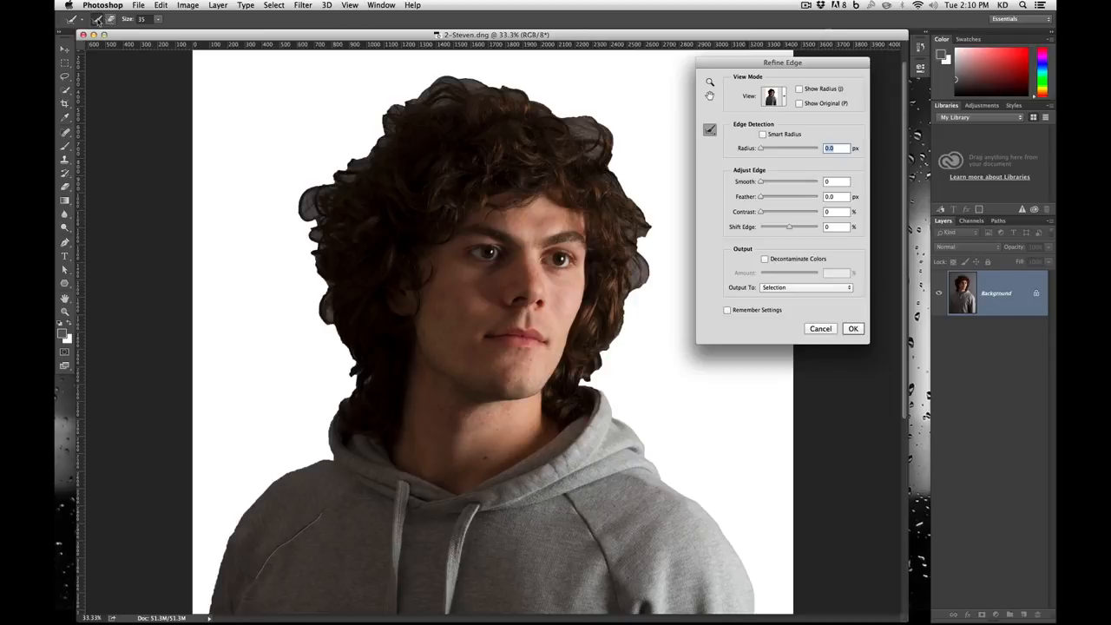
Set the refine radius brush size to 191 and paint around the whole outer edge of the hair
click(113, 20)
click(158, 19)
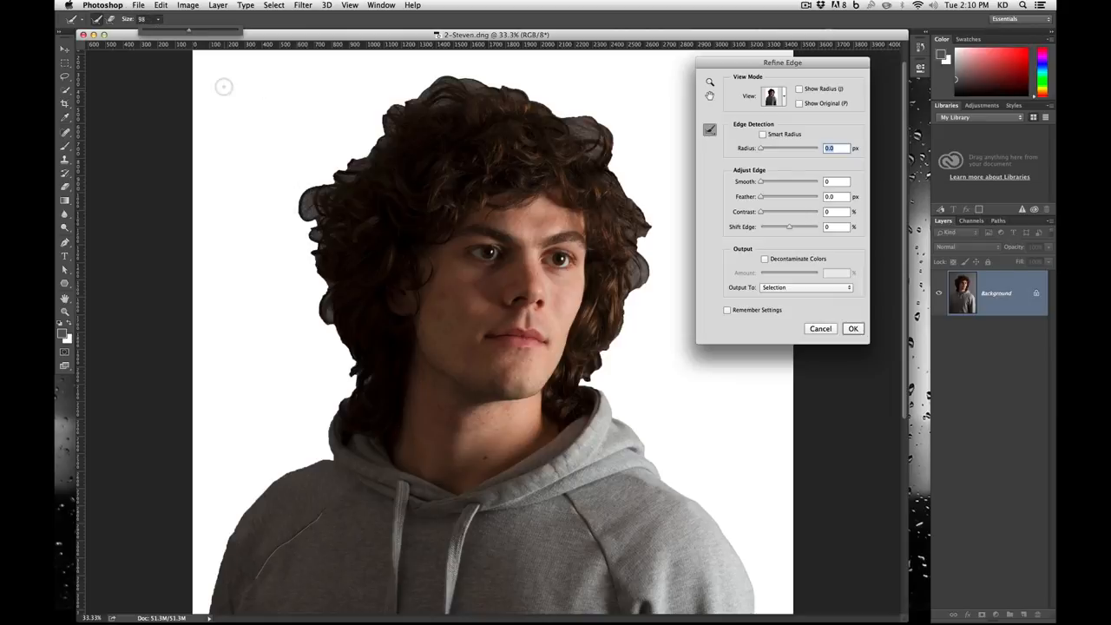
drag(191, 33, 212, 32)
mouse_move(341, 402)
mouse_down()
mouse_move(354, 373)
mouse_move(328, 294)
mouse_up()
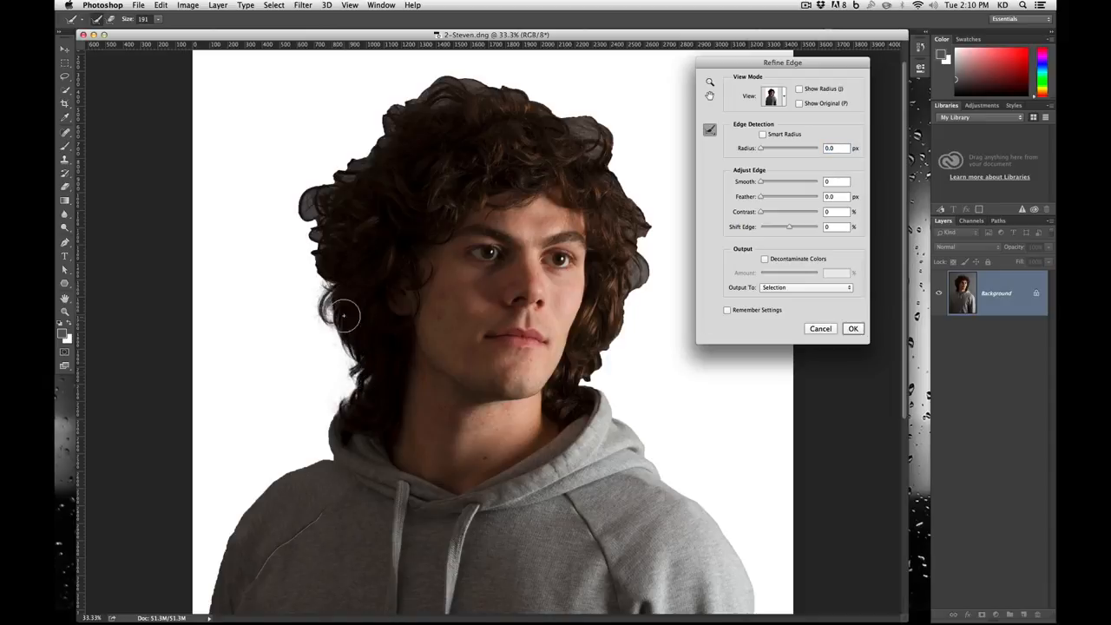
mouse_move(325, 270)
mouse_down()
mouse_move(321, 215)
mouse_move(303, 219)
mouse_move(308, 203)
mouse_move(398, 104)
mouse_move(474, 84)
mouse_move(436, 80)
mouse_move(533, 95)
mouse_move(597, 128)
mouse_move(626, 197)
mouse_move(638, 204)
mouse_move(642, 188)
mouse_move(649, 221)
mouse_move(659, 200)
mouse_move(636, 236)
mouse_move(625, 195)
mouse_up()
mouse_move(650, 254)
mouse_down()
mouse_move(601, 362)
mouse_move(584, 363)
mouse_up()
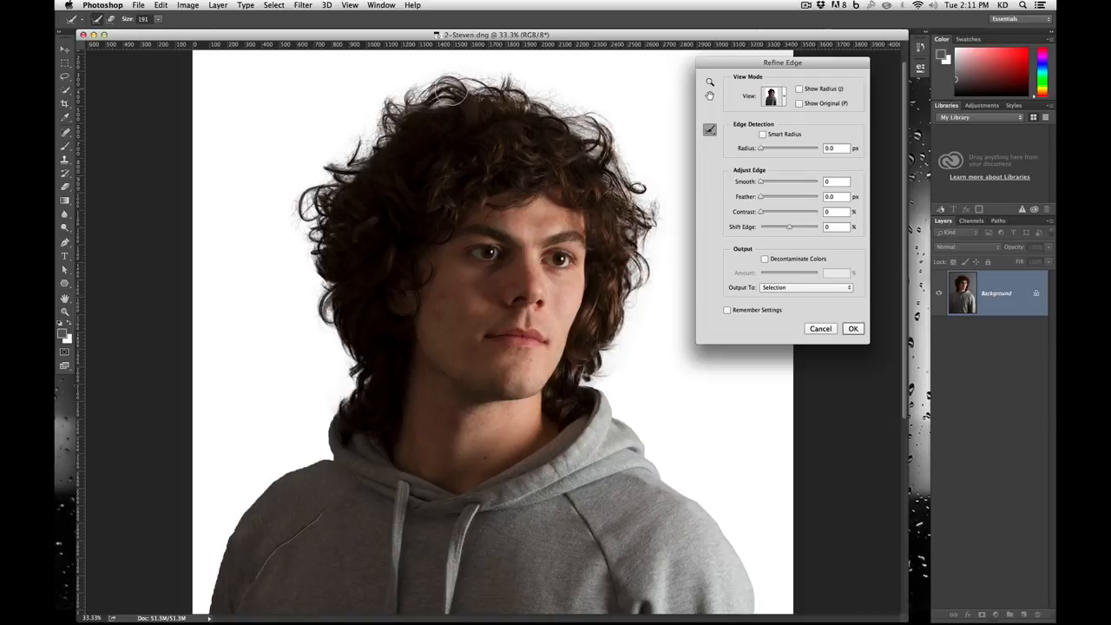
mouse_move(446, 88)
mouse_down()
mouse_move(417, 97)
mouse_move(389, 131)
mouse_up()
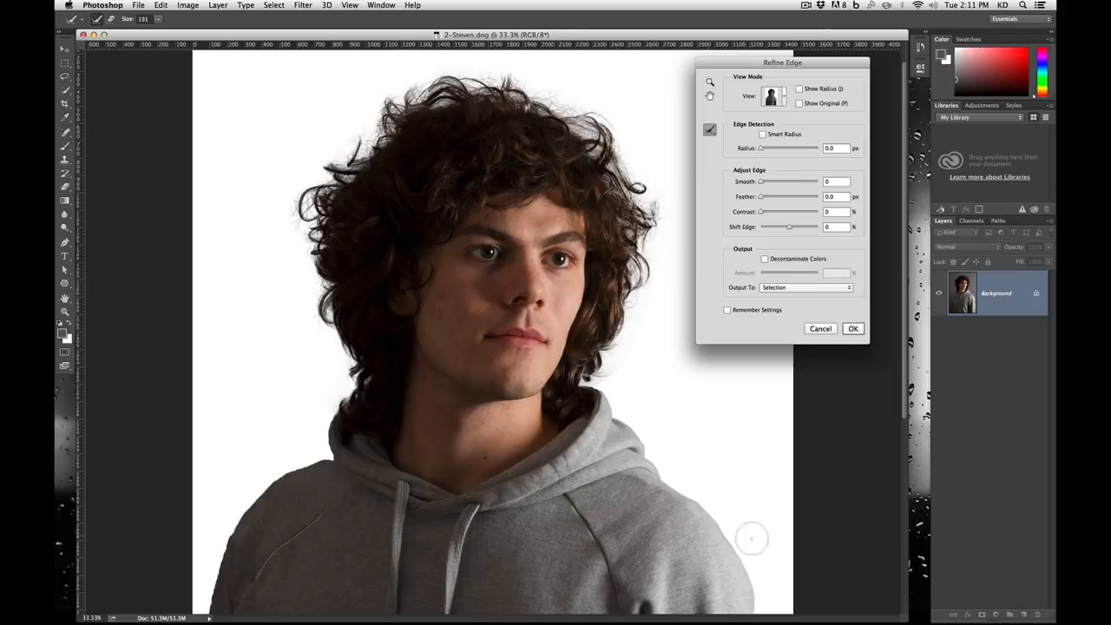
Switch the preview to On Black and brush over the remaining background fringes around the hair edges
scroll(775, 569, down, 5)
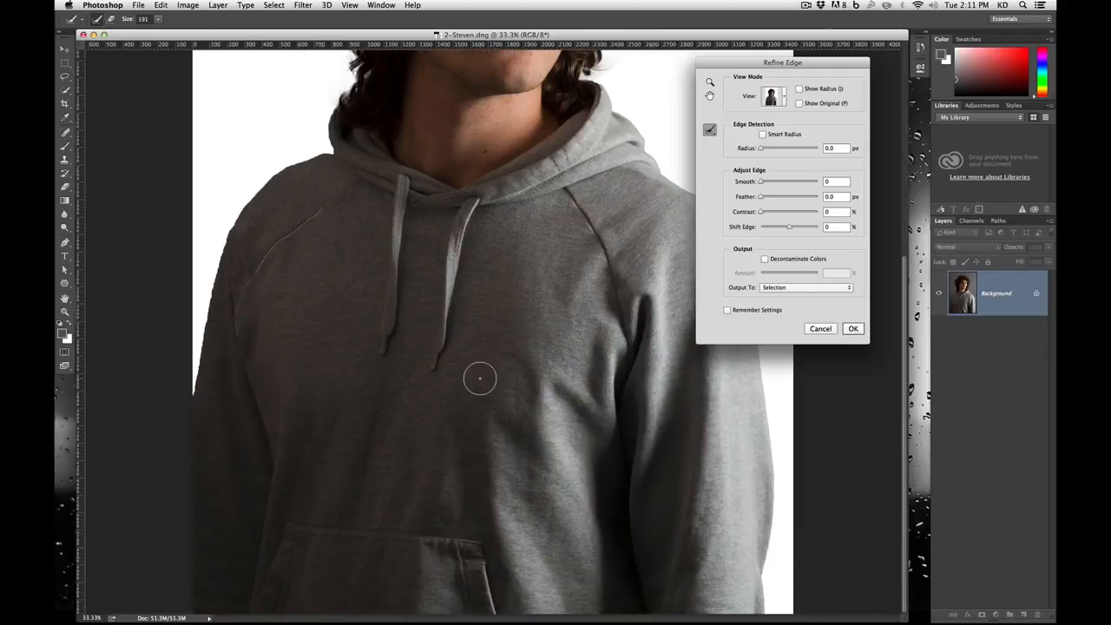
scroll(478, 377, up, 2)
scroll(480, 377, up, 2)
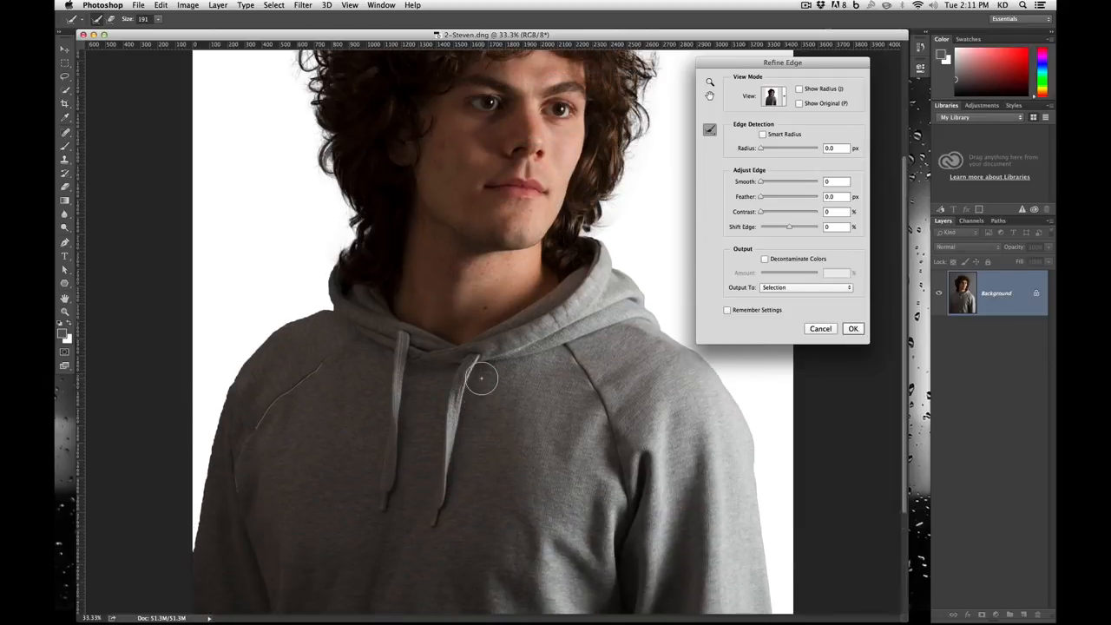
scroll(492, 366, up, 2)
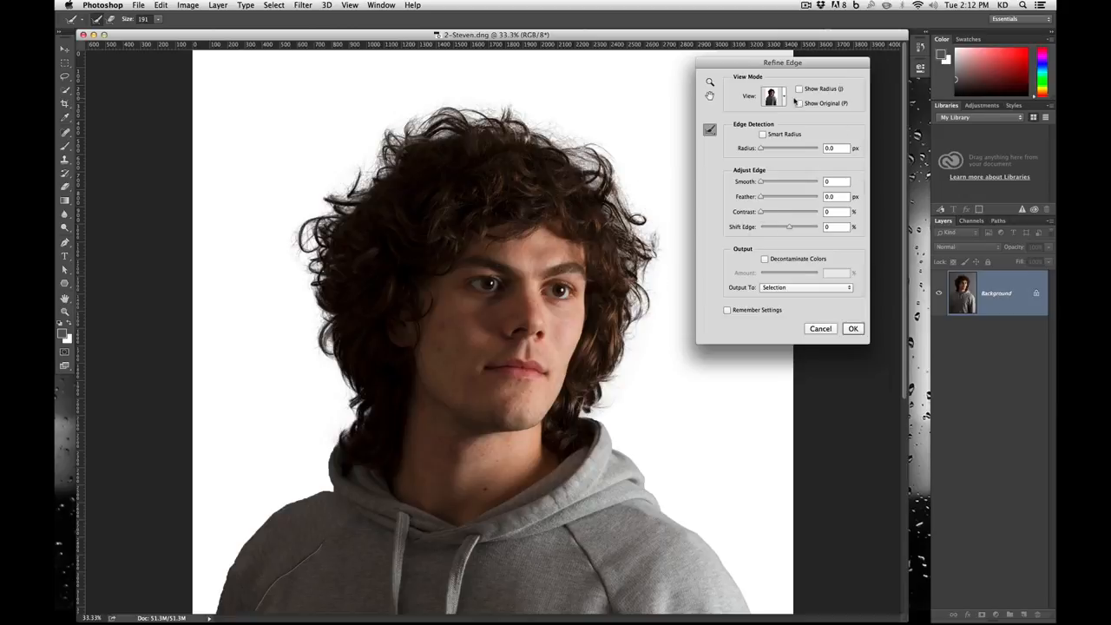
click(787, 97)
click(779, 165)
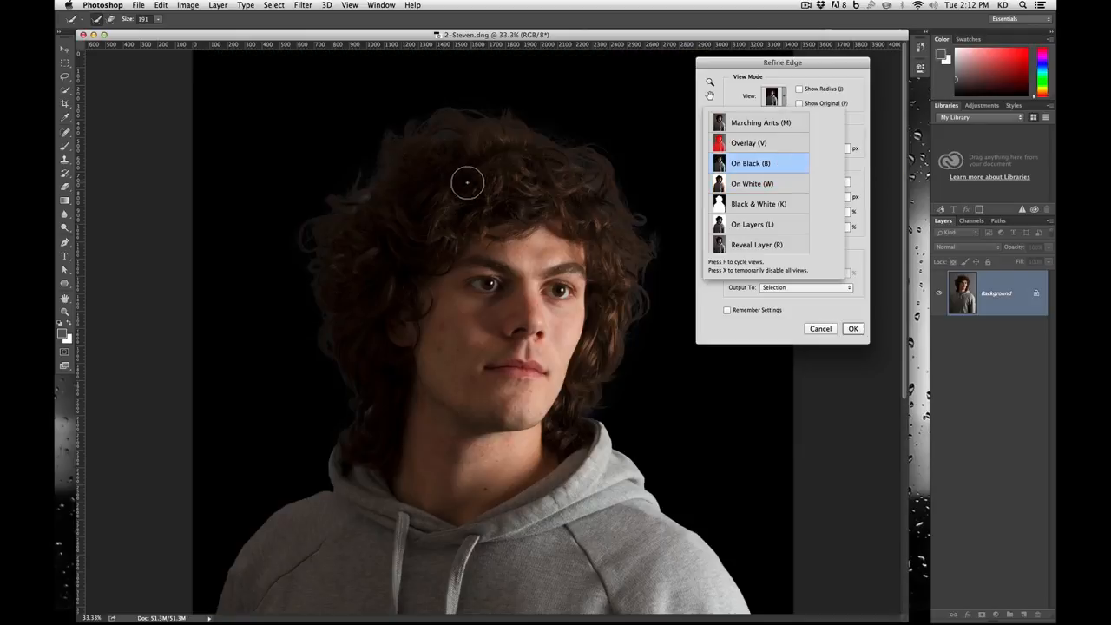
click(593, 184)
mouse_move(587, 178)
mouse_down()
mouse_move(611, 210)
mouse_move(590, 216)
mouse_up()
drag(351, 203, 366, 196)
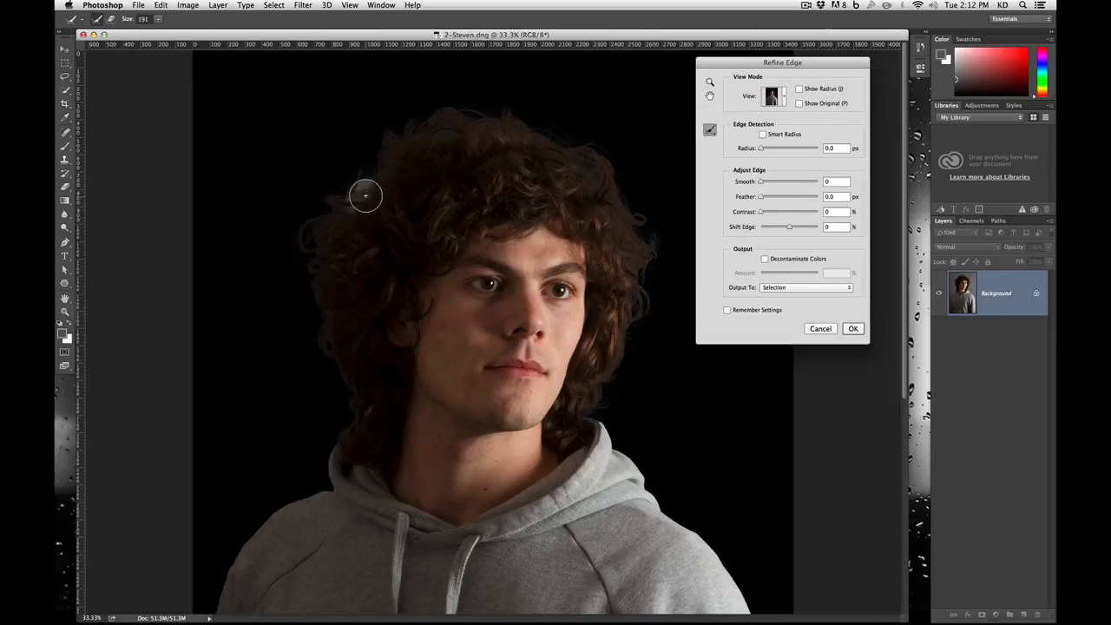
mouse_move(637, 312)
mouse_down()
mouse_move(629, 257)
mouse_move(642, 306)
mouse_up()
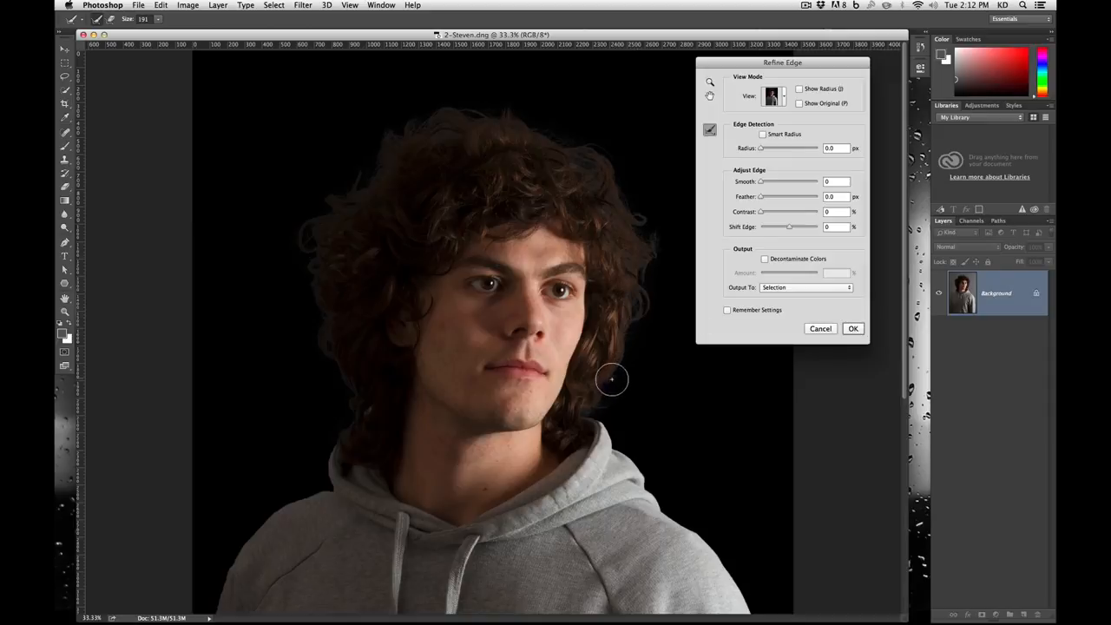
drag(598, 397, 609, 368)
drag(441, 135, 454, 145)
Switch the preview to Overlay and brush the missed stray curls above the head into the selection
click(781, 95)
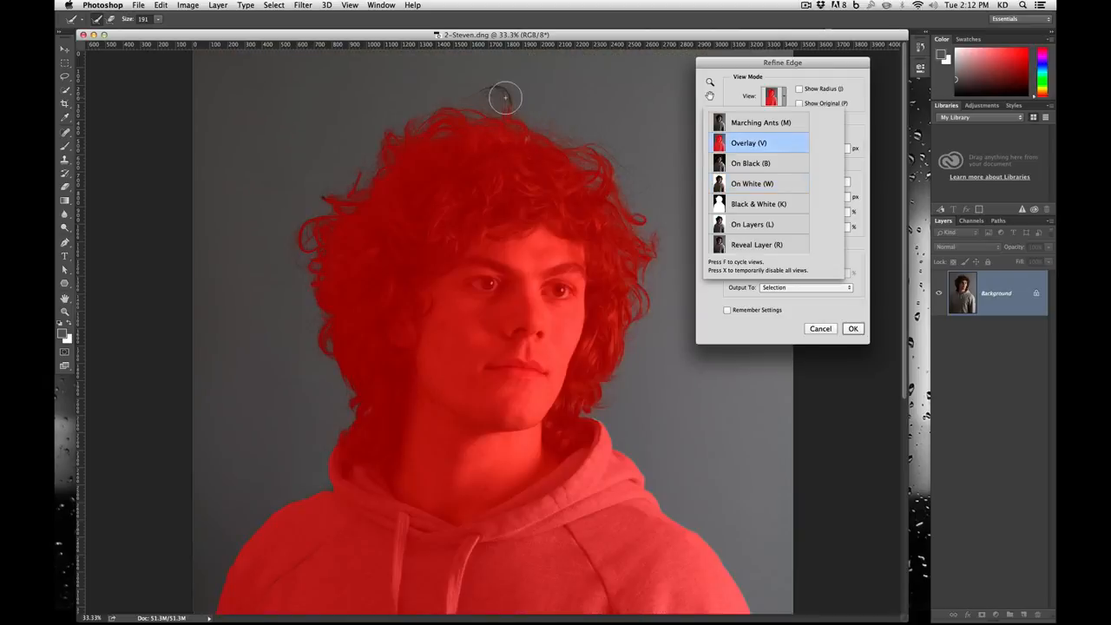
drag(509, 99, 465, 87)
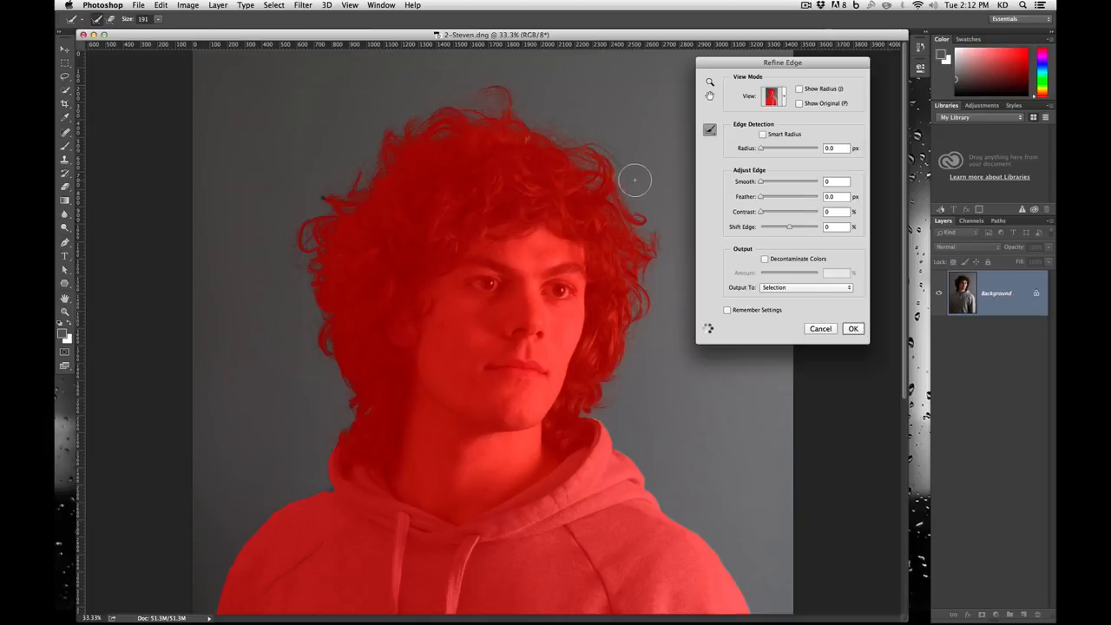
click(516, 110)
Set the Refine Edge view back to On White
click(784, 103)
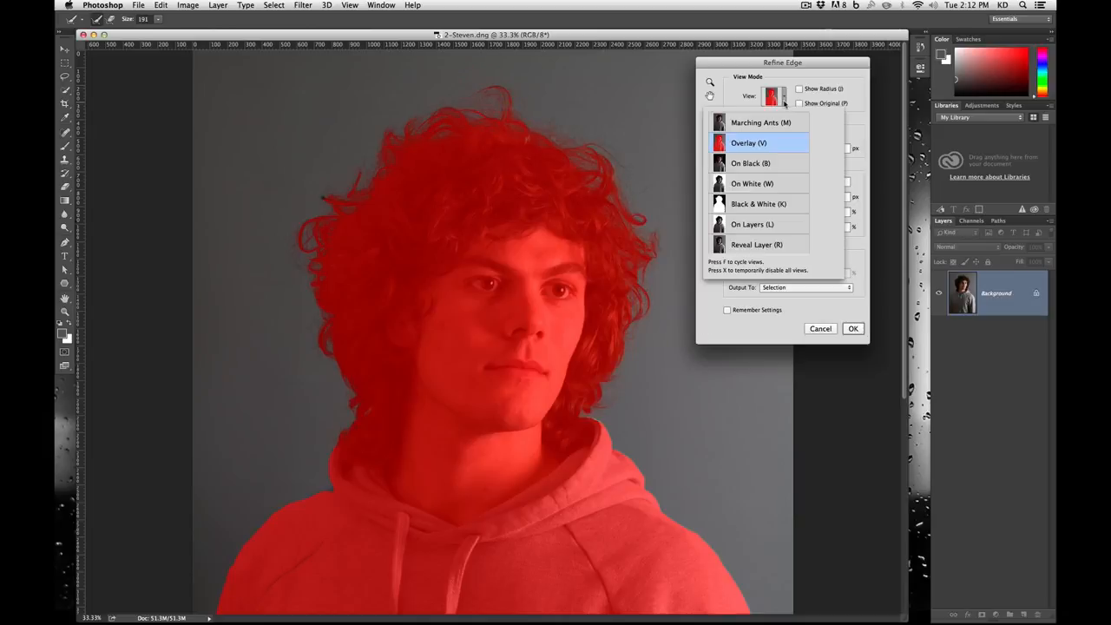
click(779, 167)
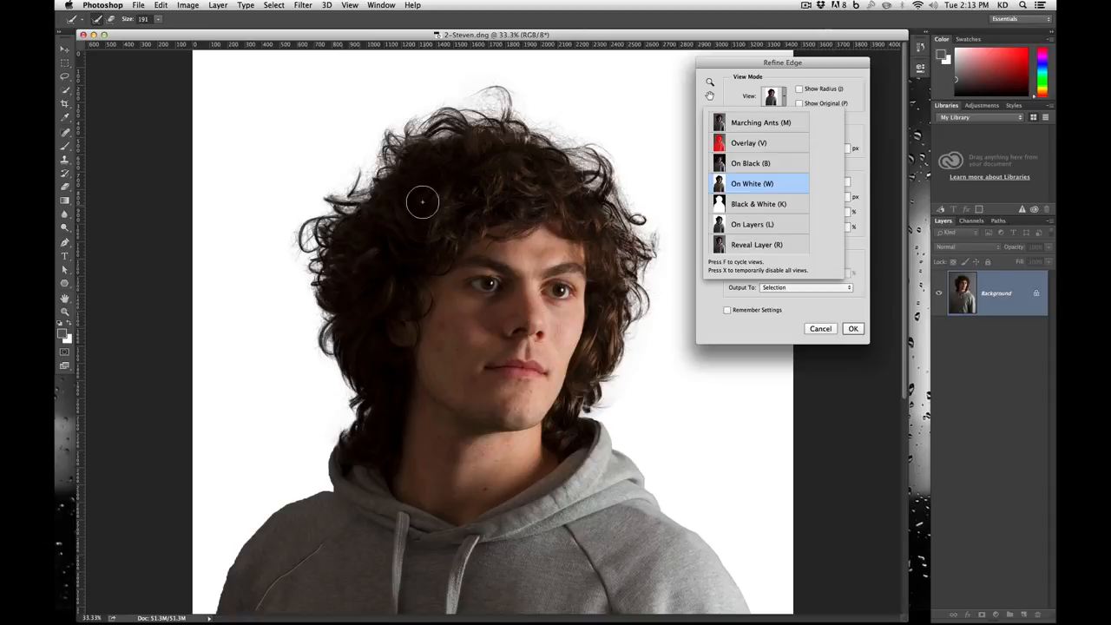
Turn on Smart Radius for the edge detection
click(832, 76)
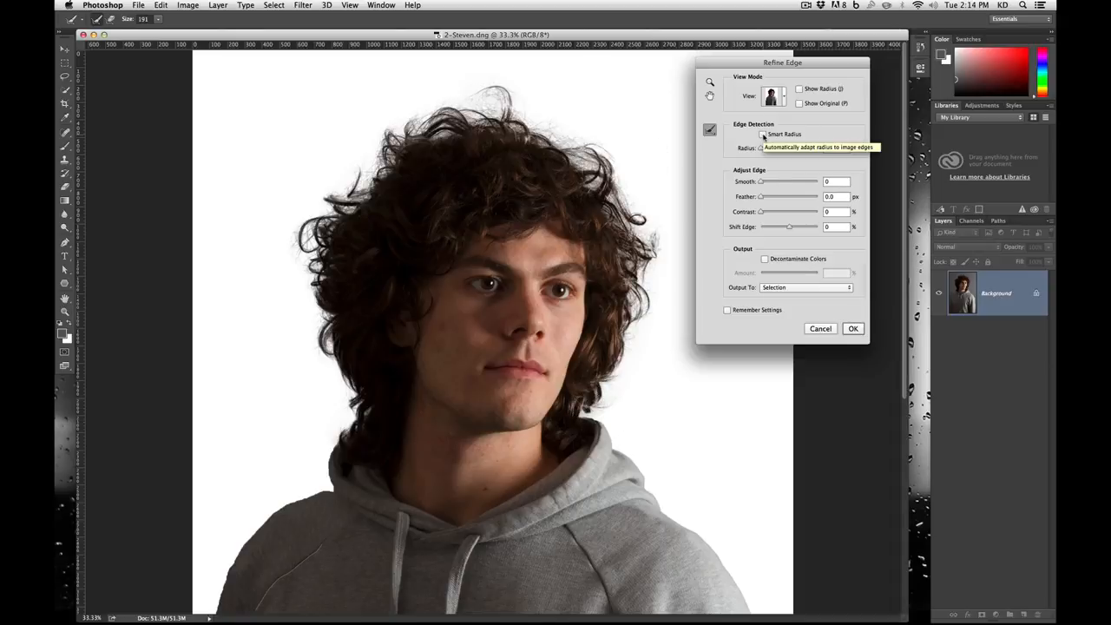
click(763, 135)
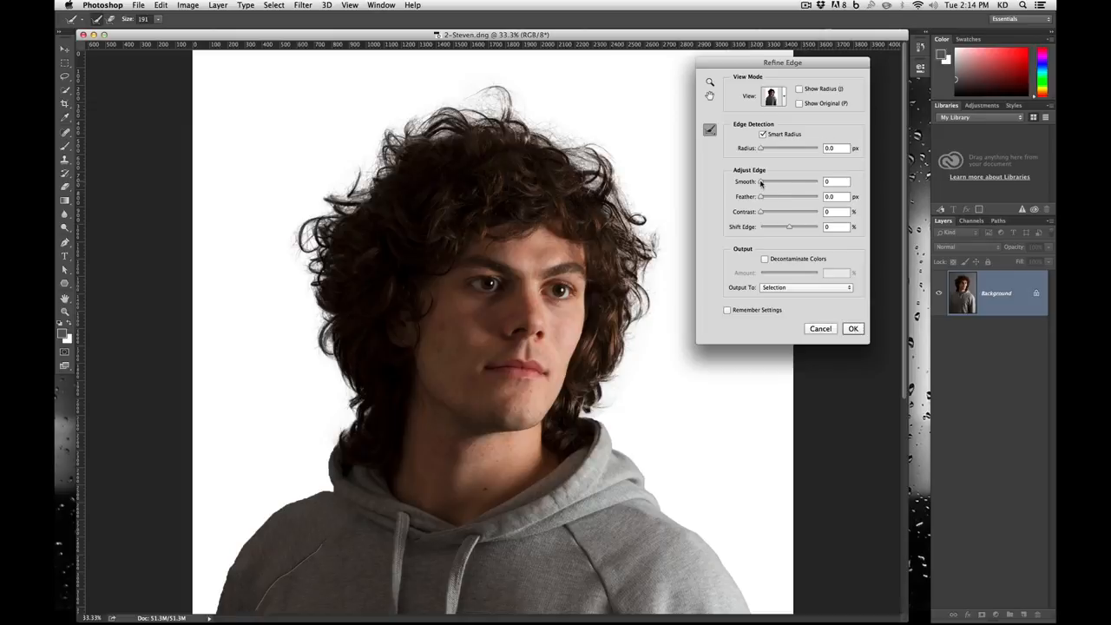
Try smoothing the selection edge, a Feather of 46.4 px and a Contrast of 68%, resetting each adjustment to 0
drag(761, 183, 772, 182)
drag(773, 198, 790, 199)
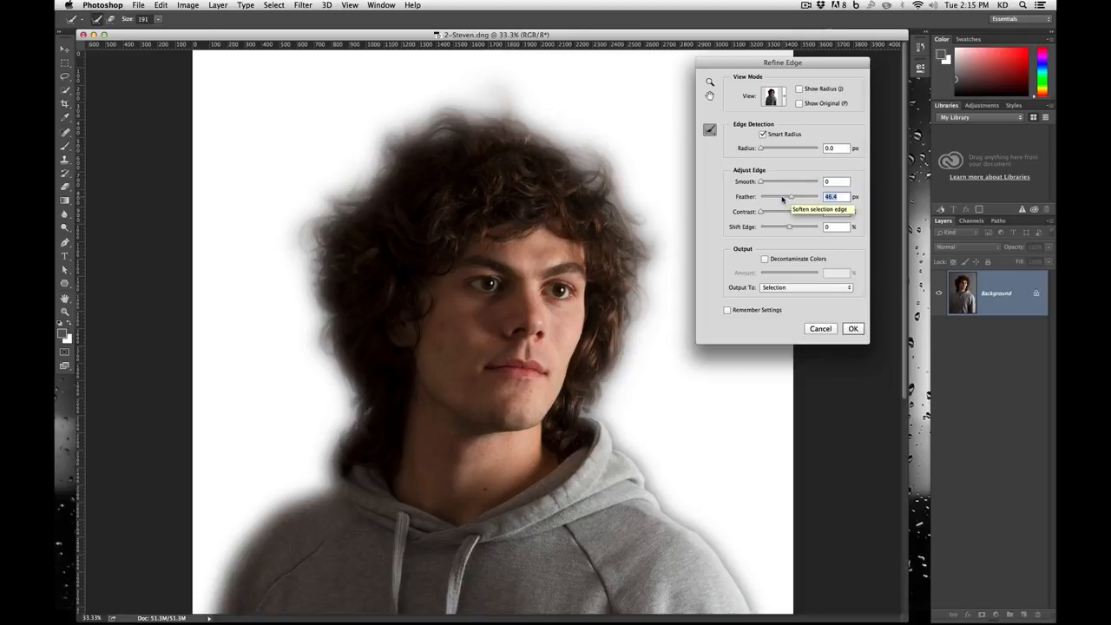
drag(782, 199, 759, 199)
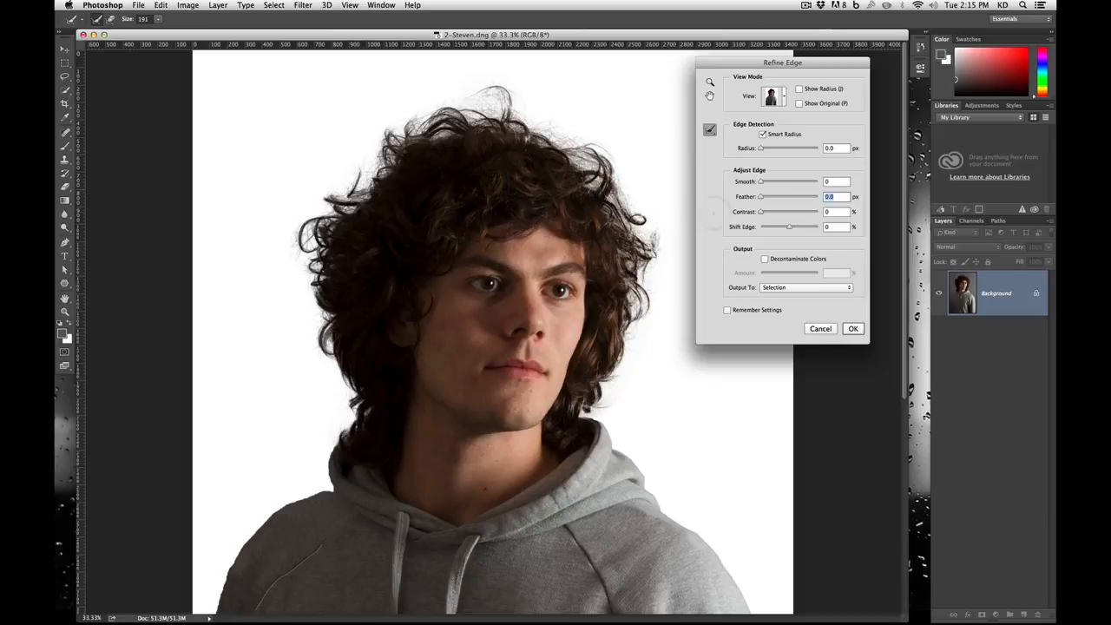
drag(762, 213, 801, 215)
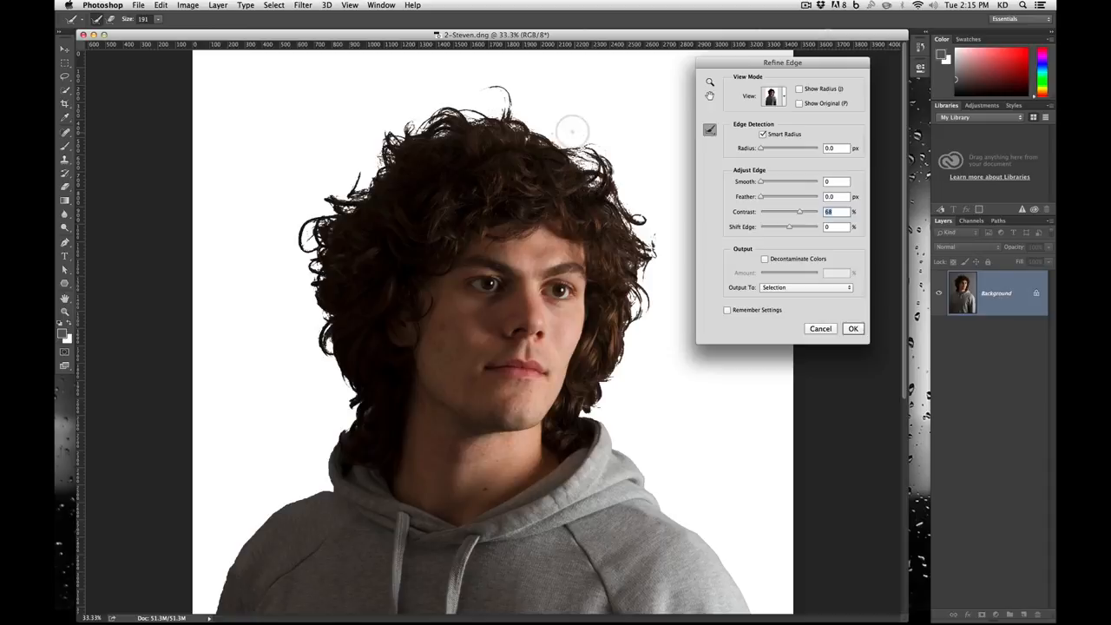
drag(802, 214, 761, 218)
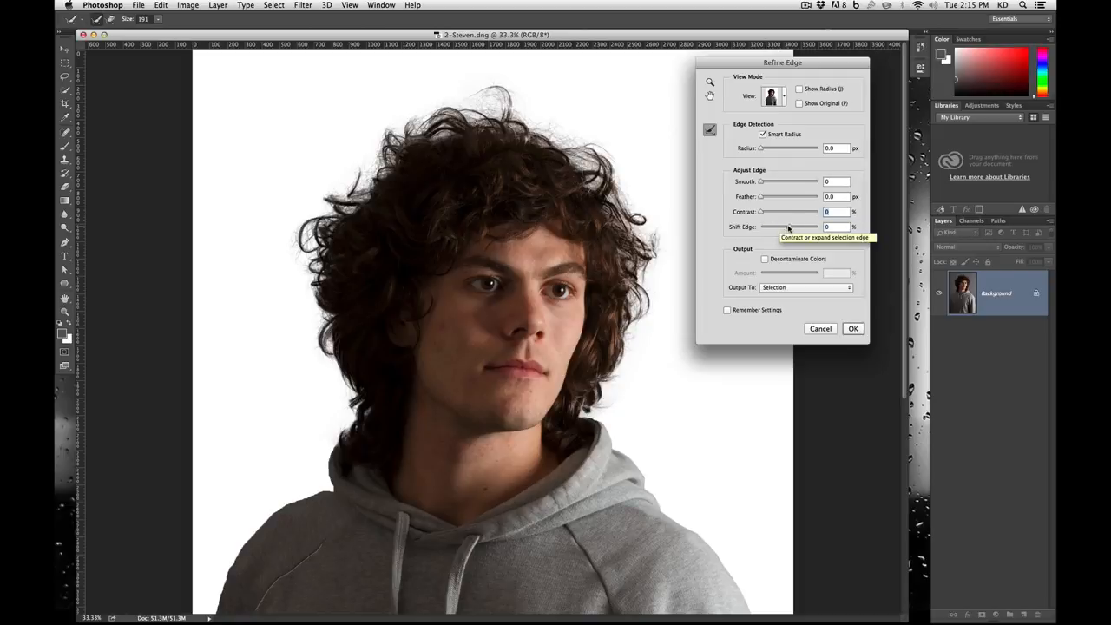
Try Shift Edge at +53% to expand the selection, and pull it in to -13%
mouse_move(789, 227)
mouse_down()
mouse_move(771, 229)
mouse_move(805, 229)
mouse_up()
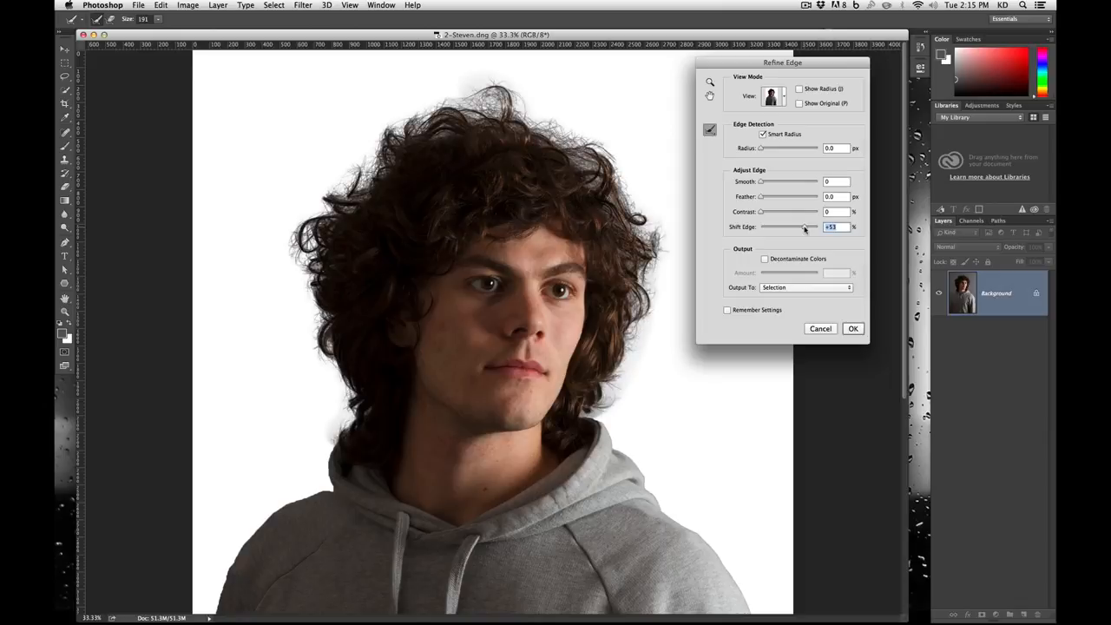
text(0)
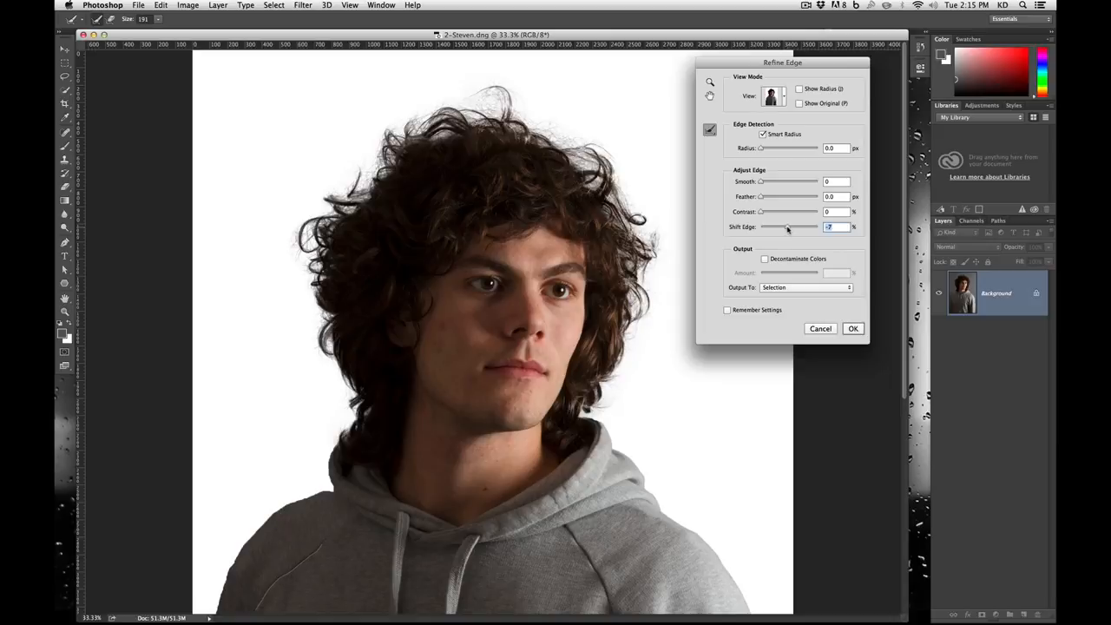
drag(787, 228, 786, 227)
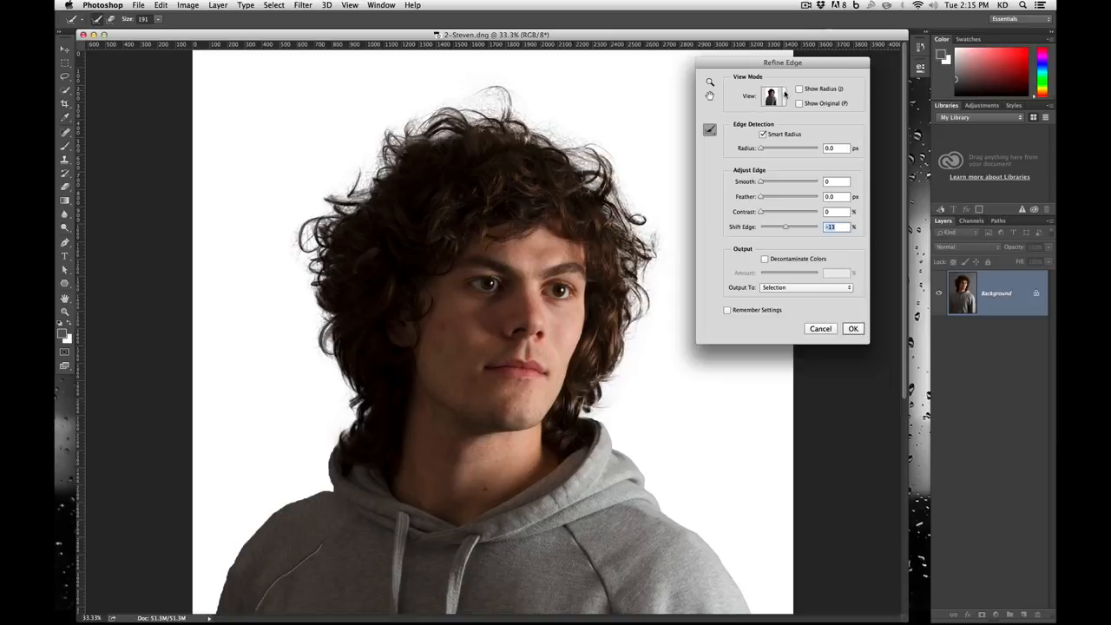
Switch the preview to On Black and try a Shift Edge of -35%
click(785, 93)
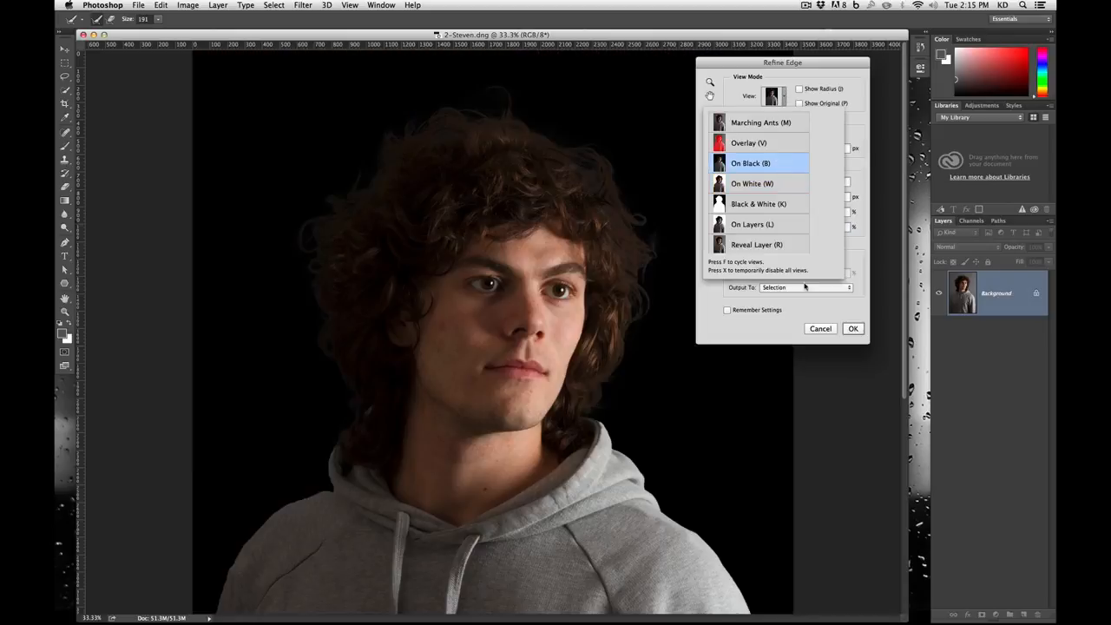
click(848, 252)
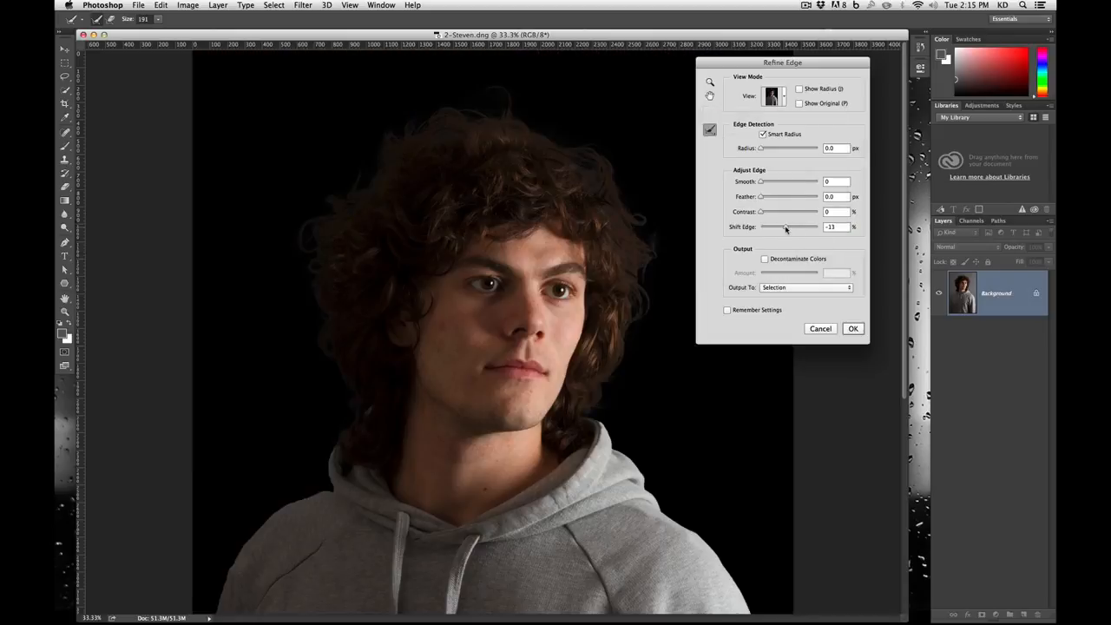
drag(785, 227, 789, 227)
drag(788, 228, 781, 230)
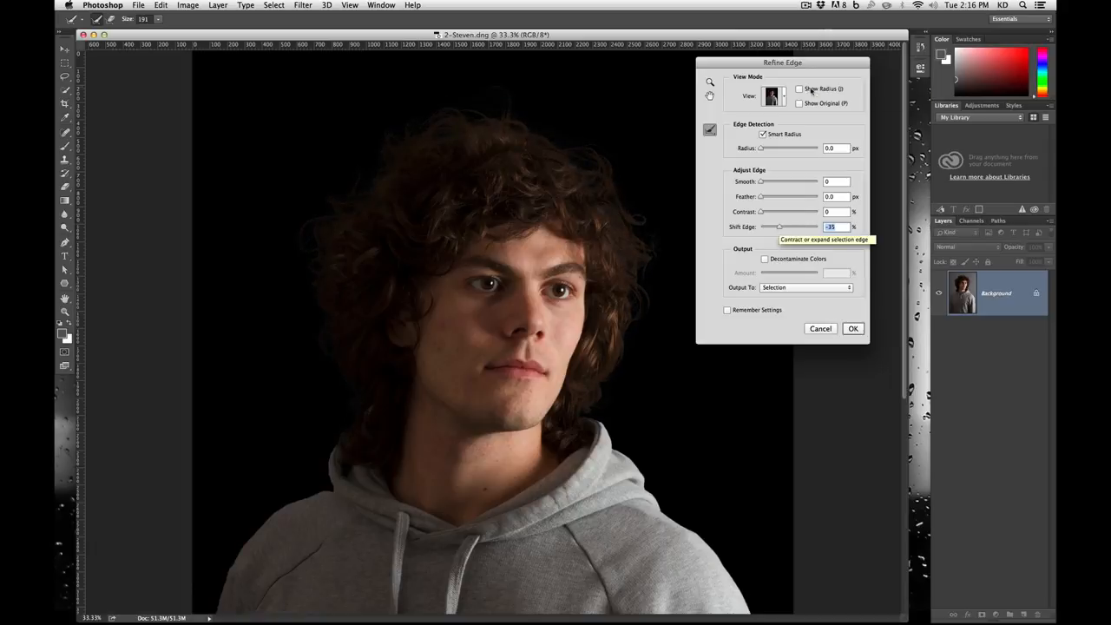
Set the preview back to On White and reset Shift Edge to 0
click(779, 97)
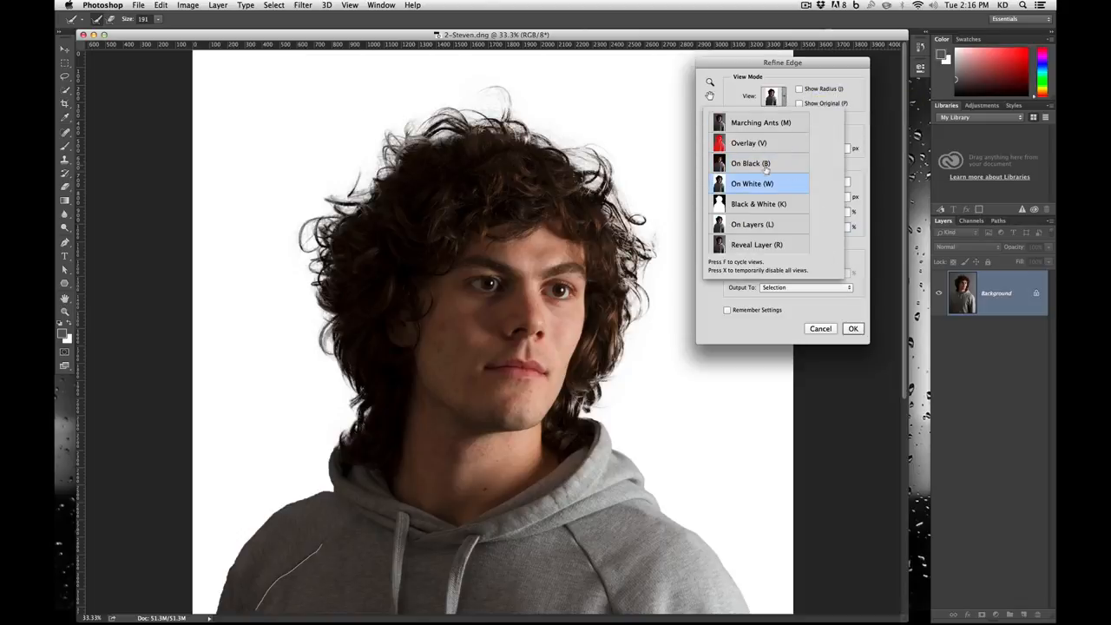
click(855, 254)
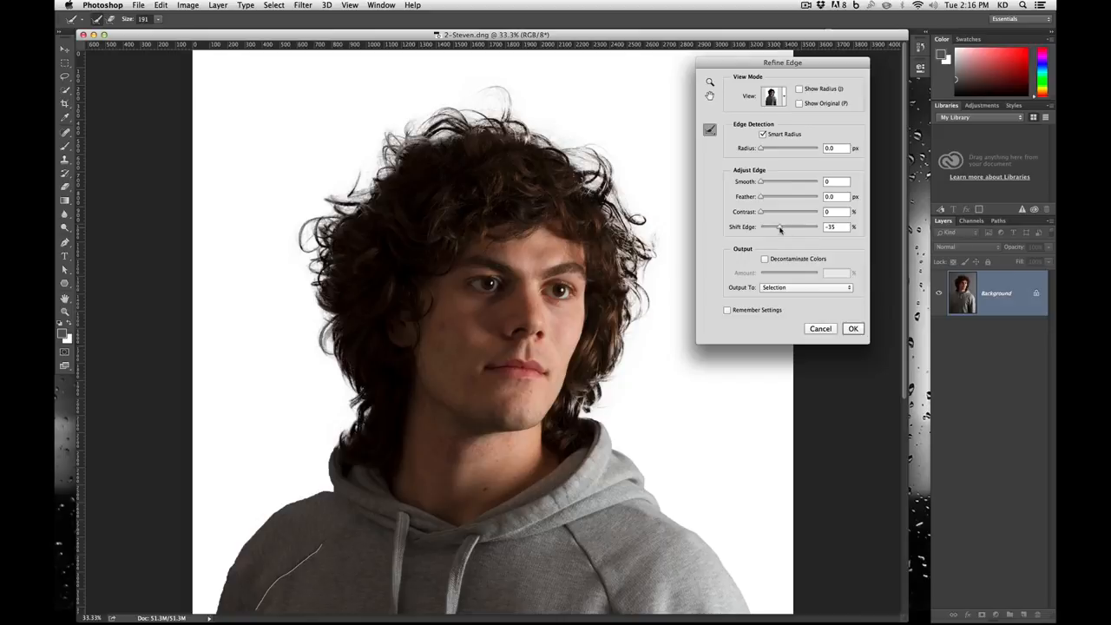
drag(780, 228, 789, 229)
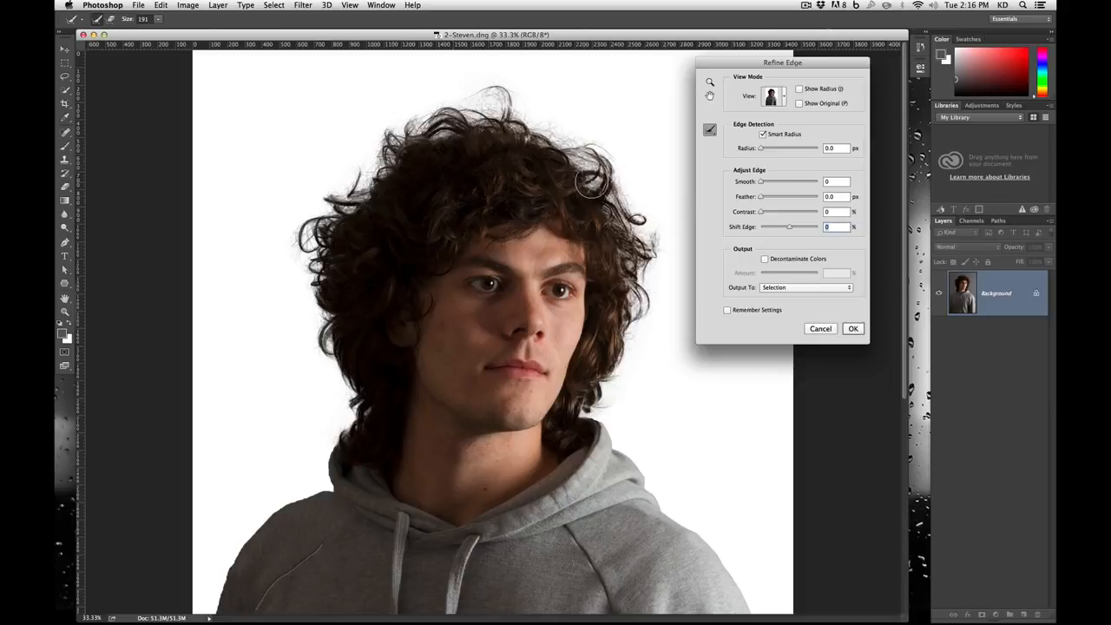
Try Decontaminate Colors at 50%, turn it off again and return the output to Selection
click(765, 259)
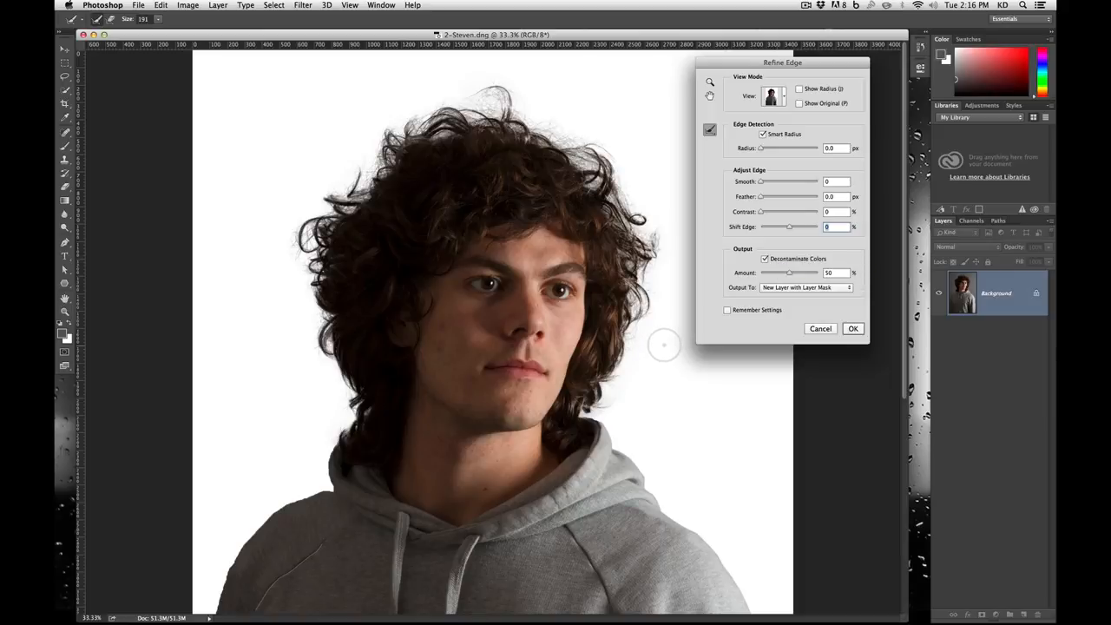
click(780, 260)
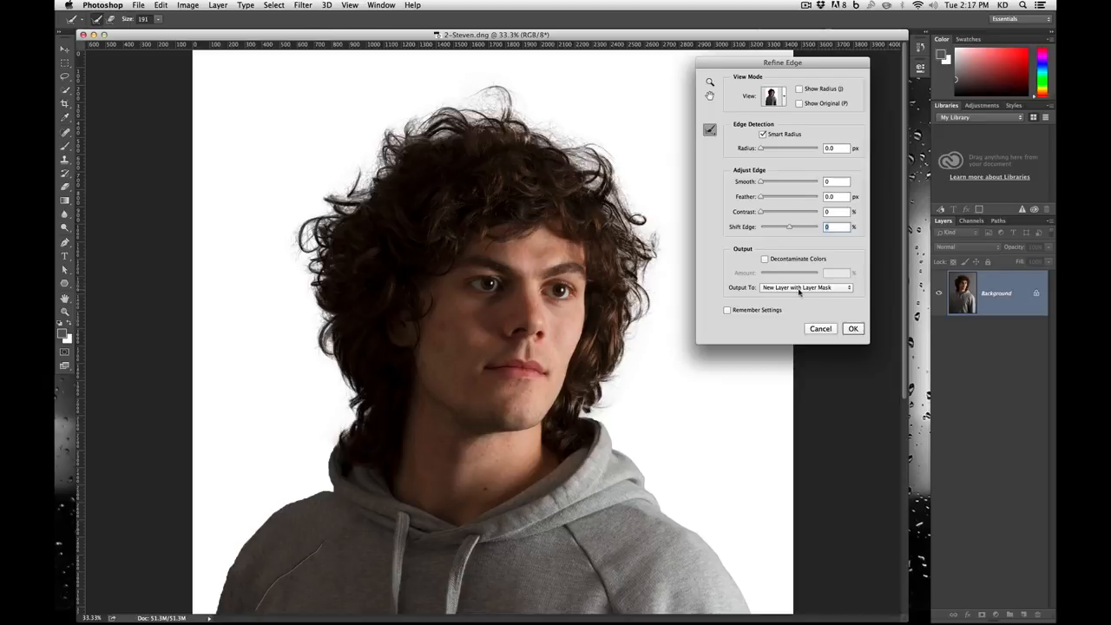
click(825, 292)
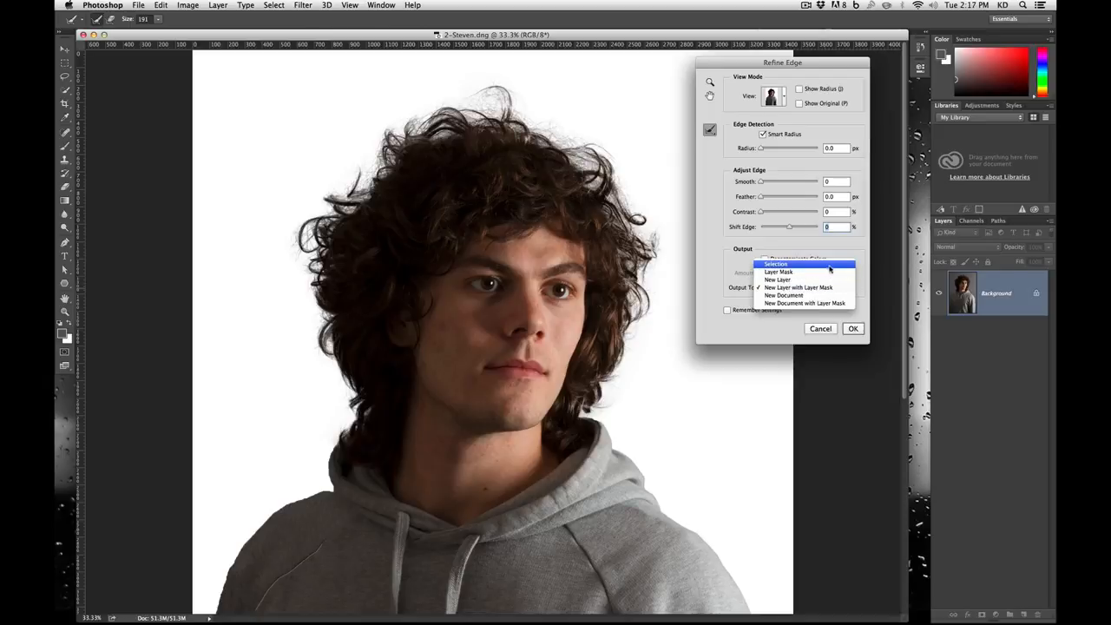
click(830, 265)
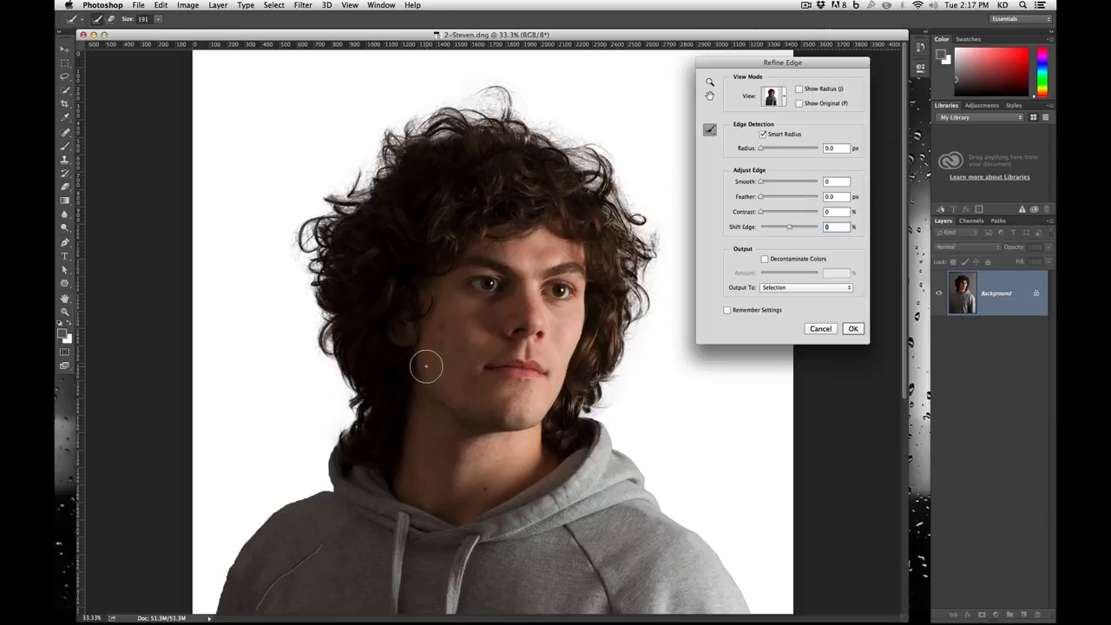
Keep the output set to Selection and apply the refined edge
click(843, 291)
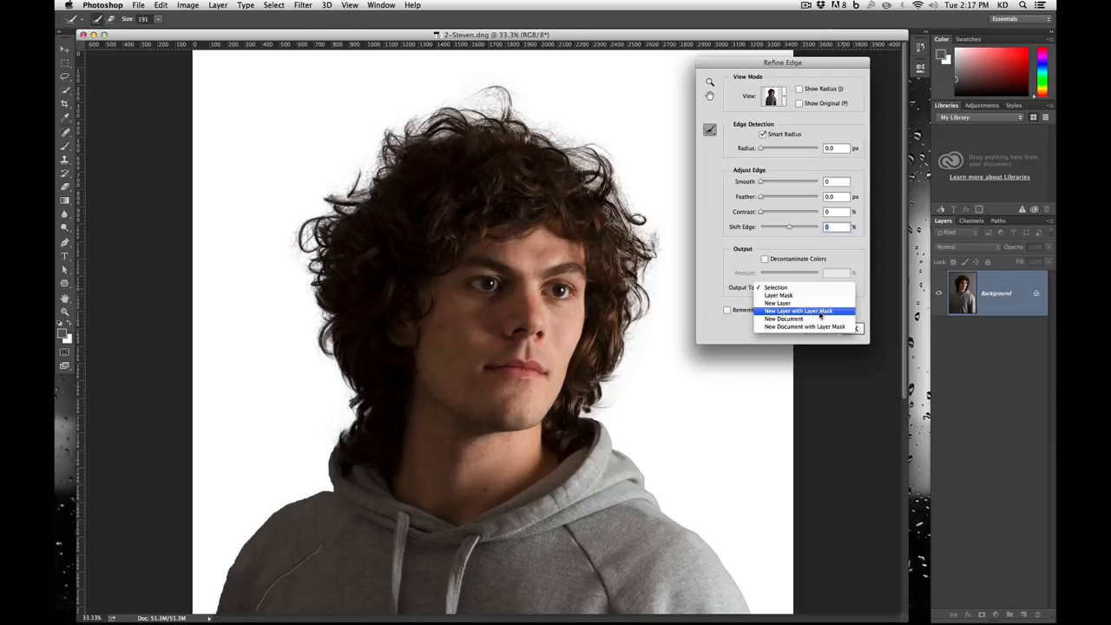
click(859, 285)
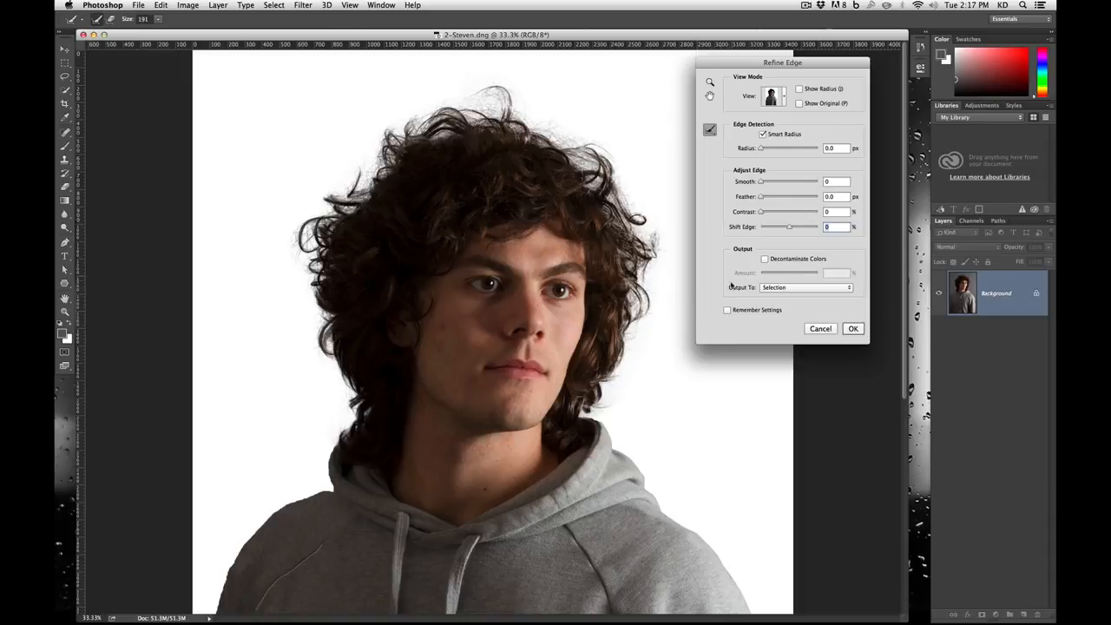
click(851, 328)
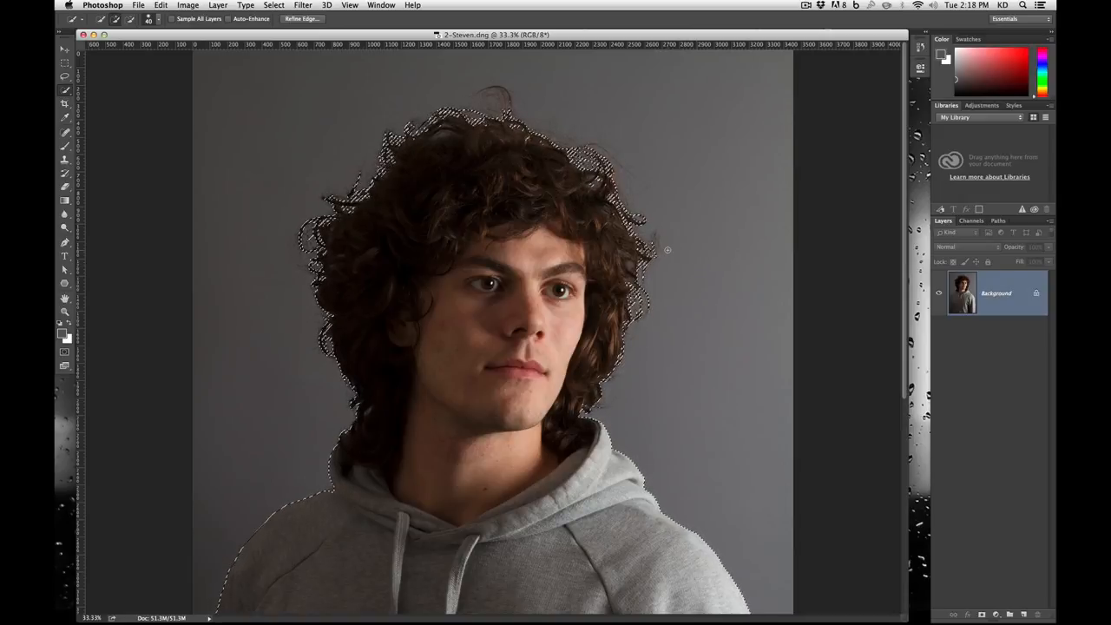
Save the selection as a new channel named with the man's first name
click(964, 221)
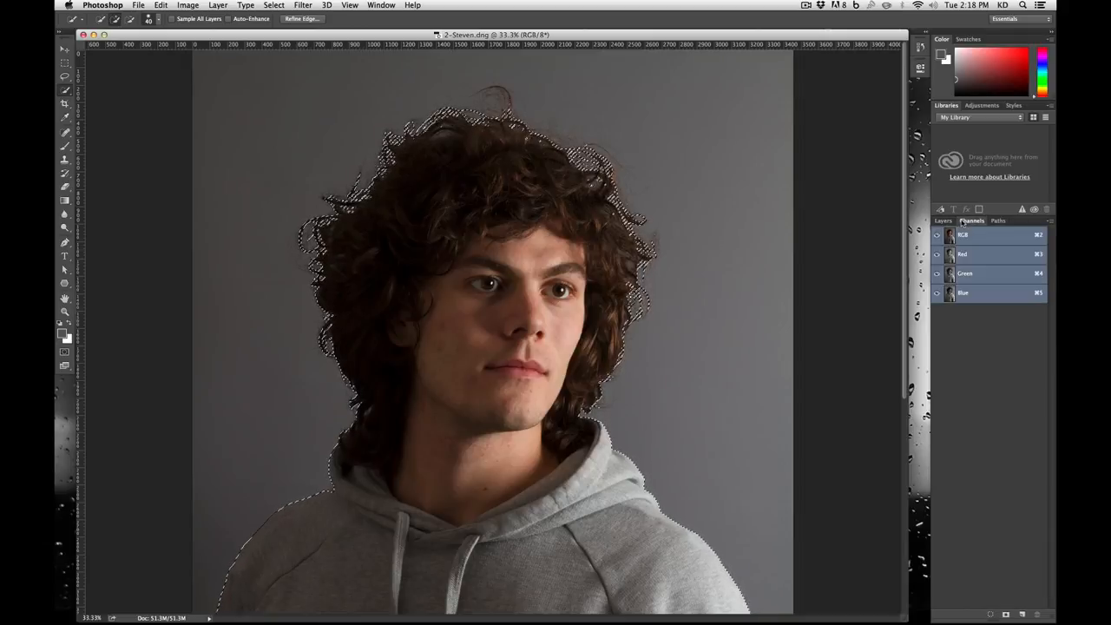
click(274, 5)
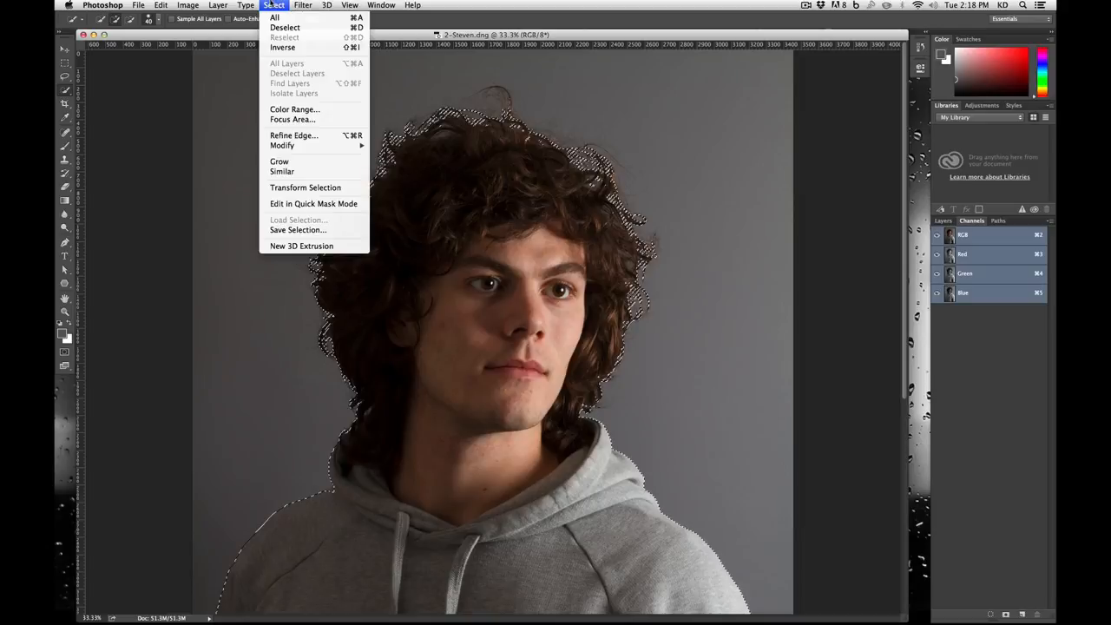
click(296, 230)
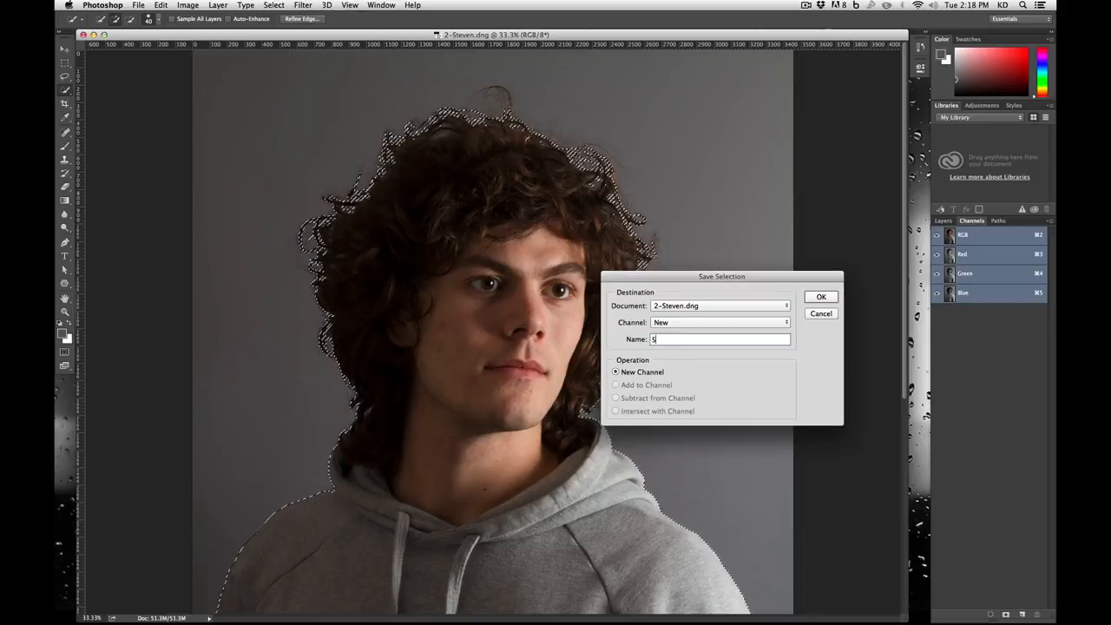
text(Steven)
key(Return)
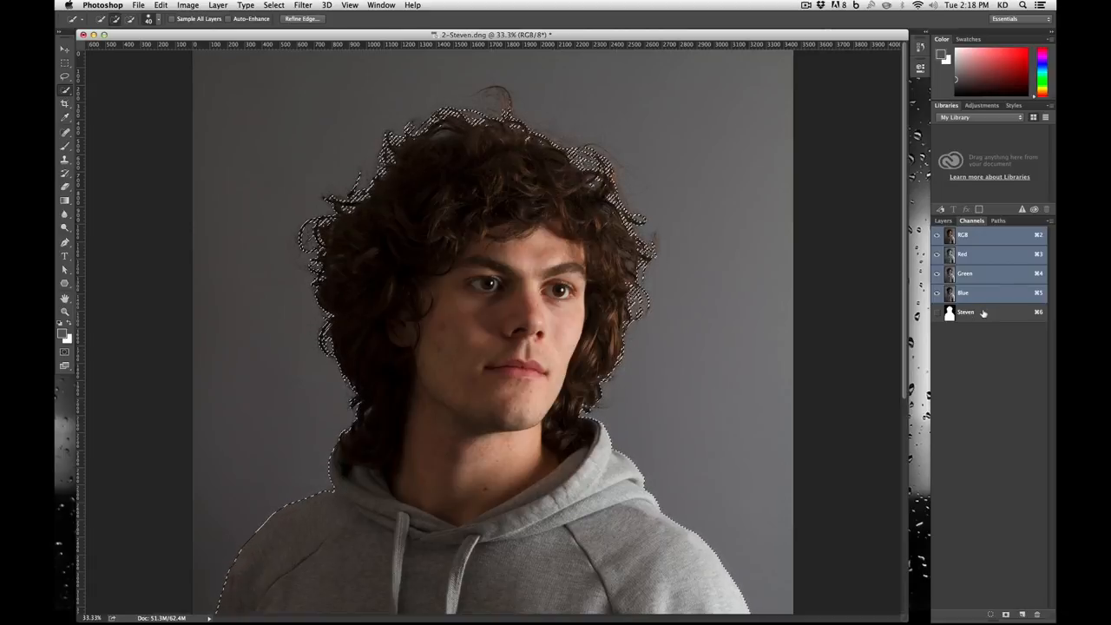
Add a layer mask to the portrait's Background layer from the active selection
click(944, 220)
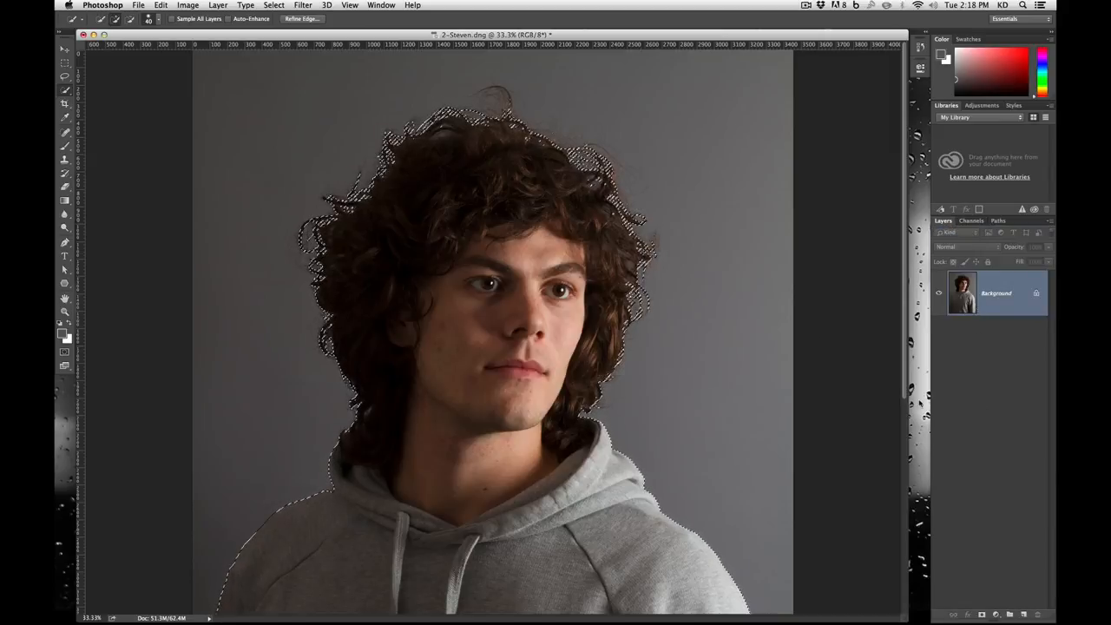
click(982, 615)
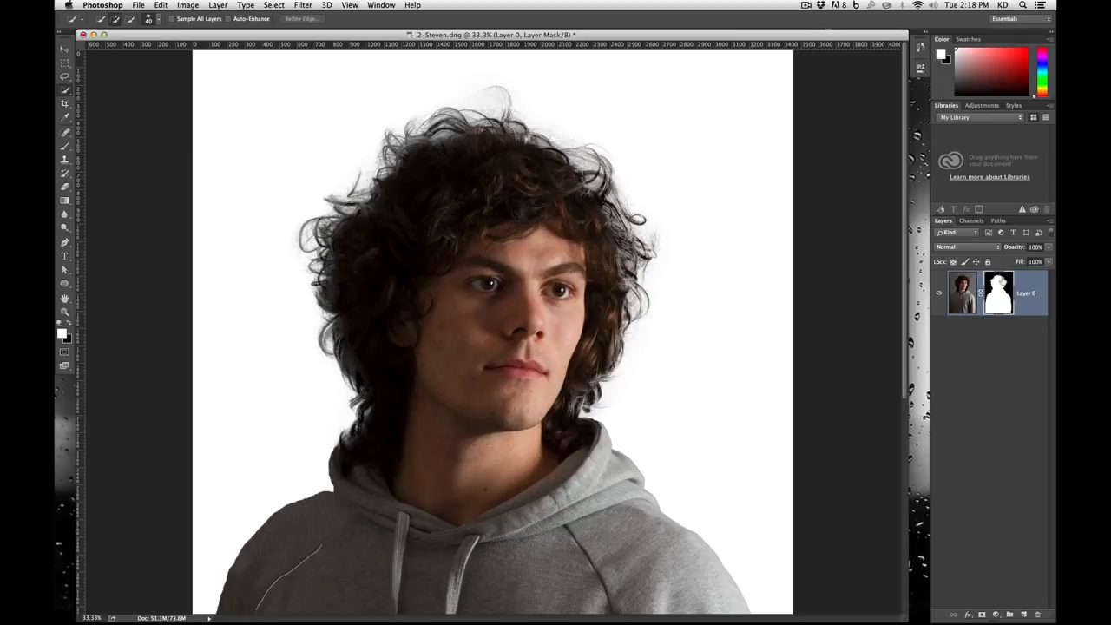
Disable the layer mask to compare with the original background, and enable it again
right_click(1000, 283)
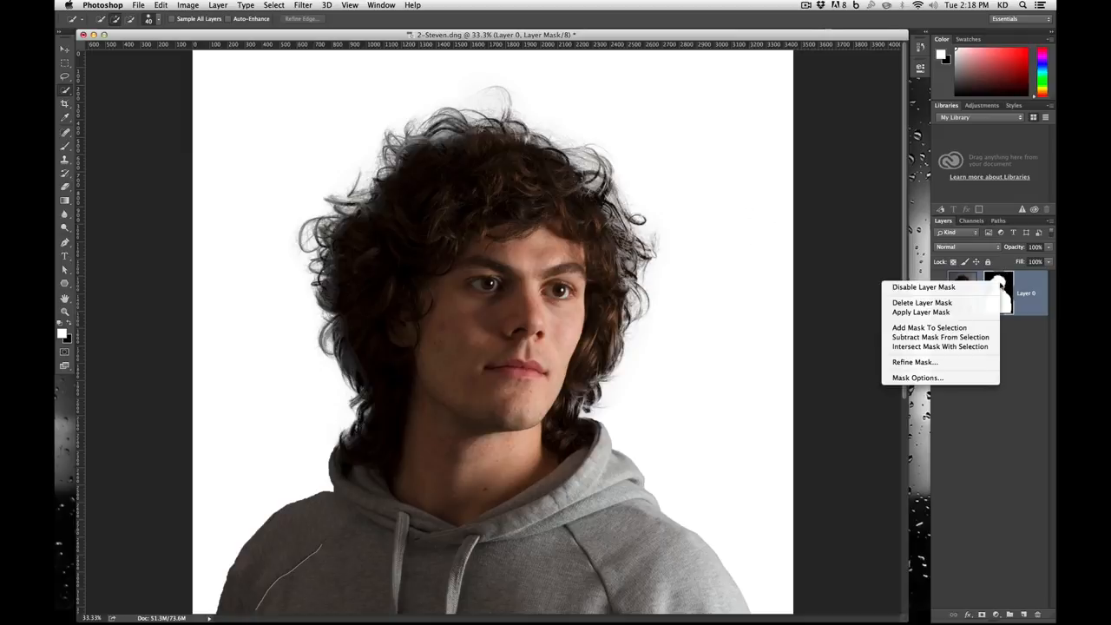
click(995, 287)
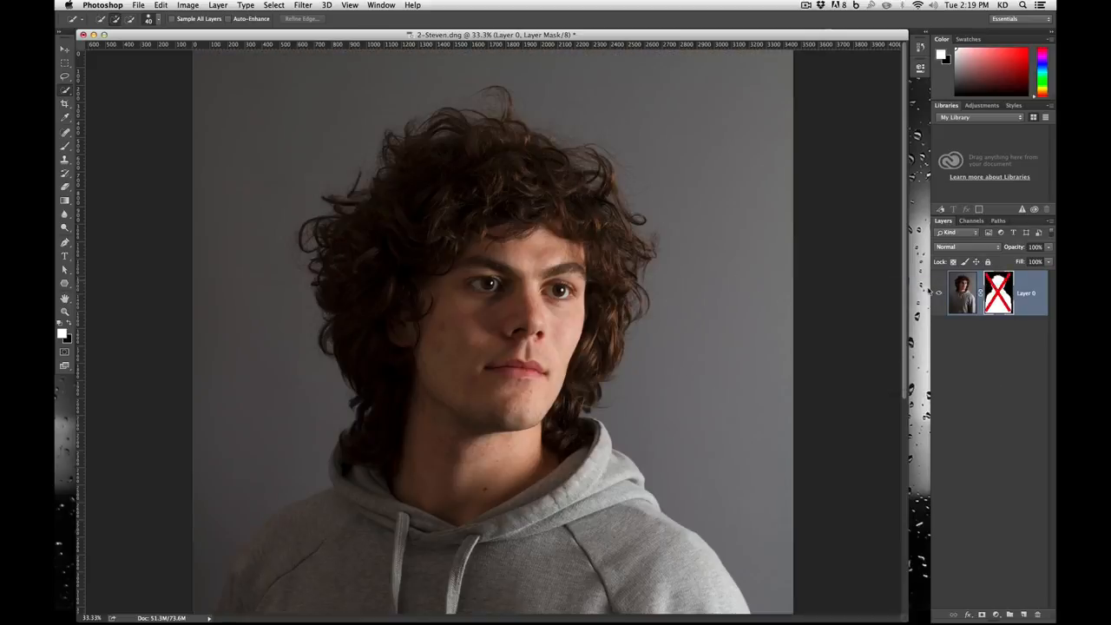
right_click(998, 285)
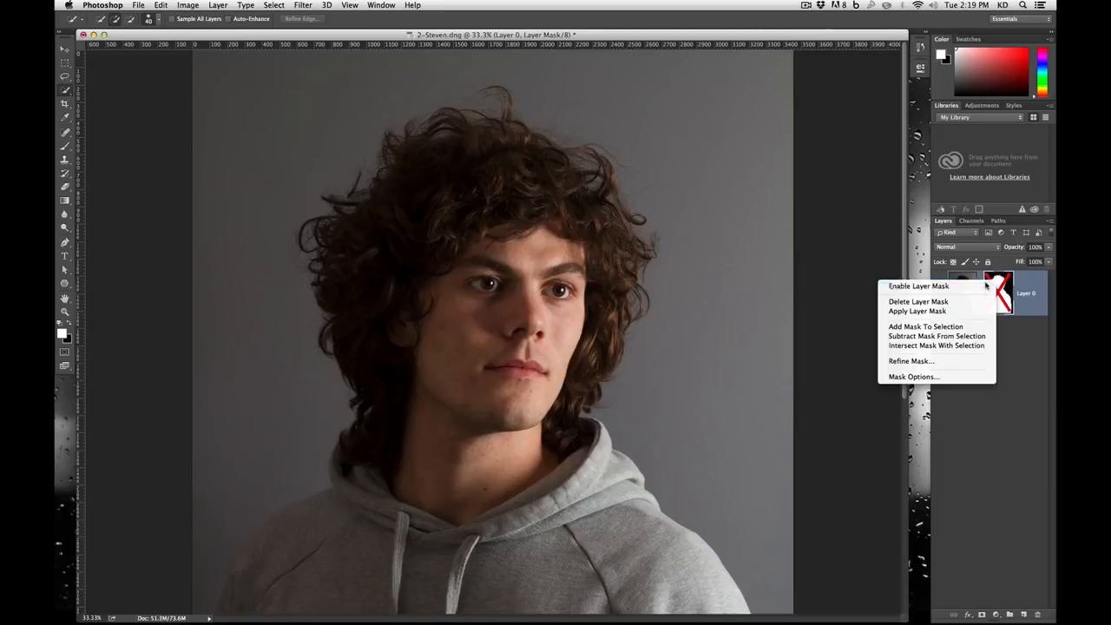
click(990, 286)
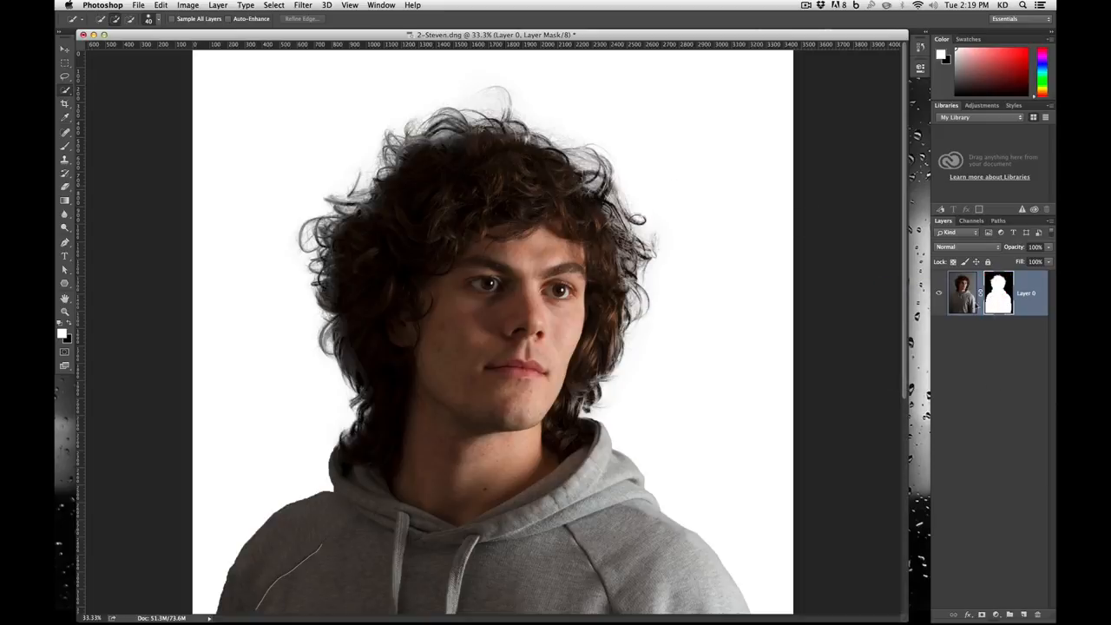
Add a new layer and place it beneath the masked portrait layer
click(1024, 615)
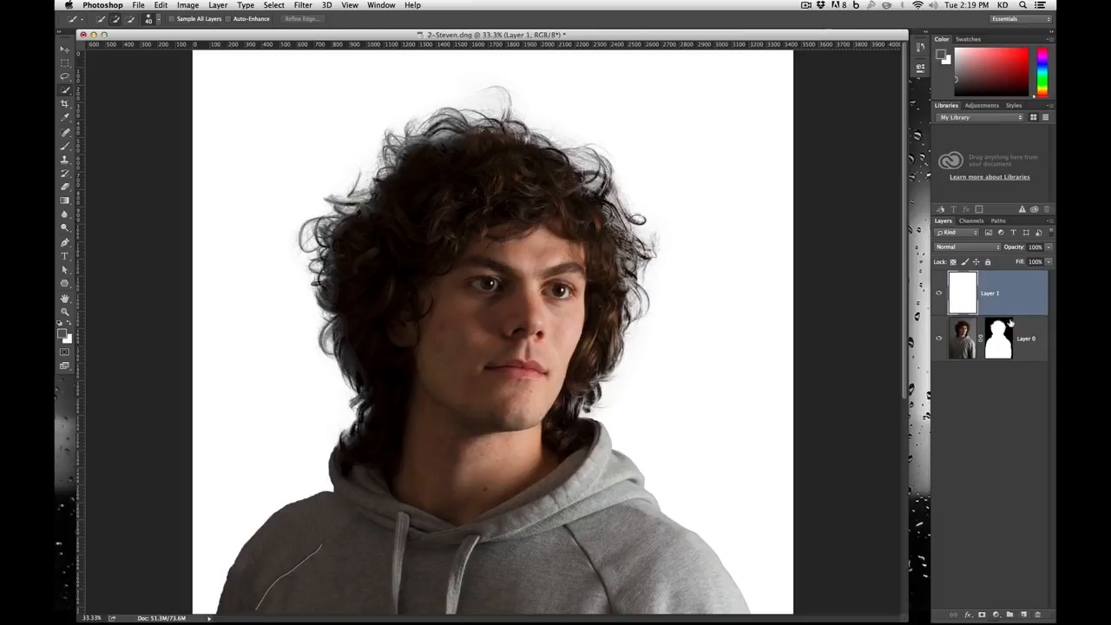
drag(1003, 292, 1002, 351)
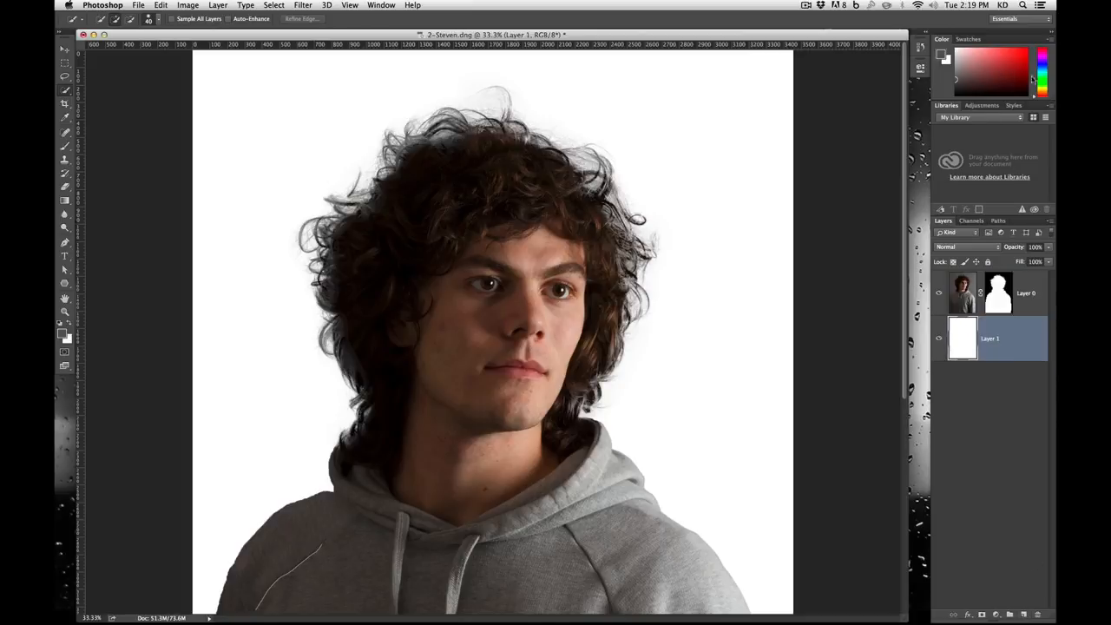
Set the foreground color to bright green and fill Layer 1, behind the portrait, with it
click(1043, 81)
click(1032, 63)
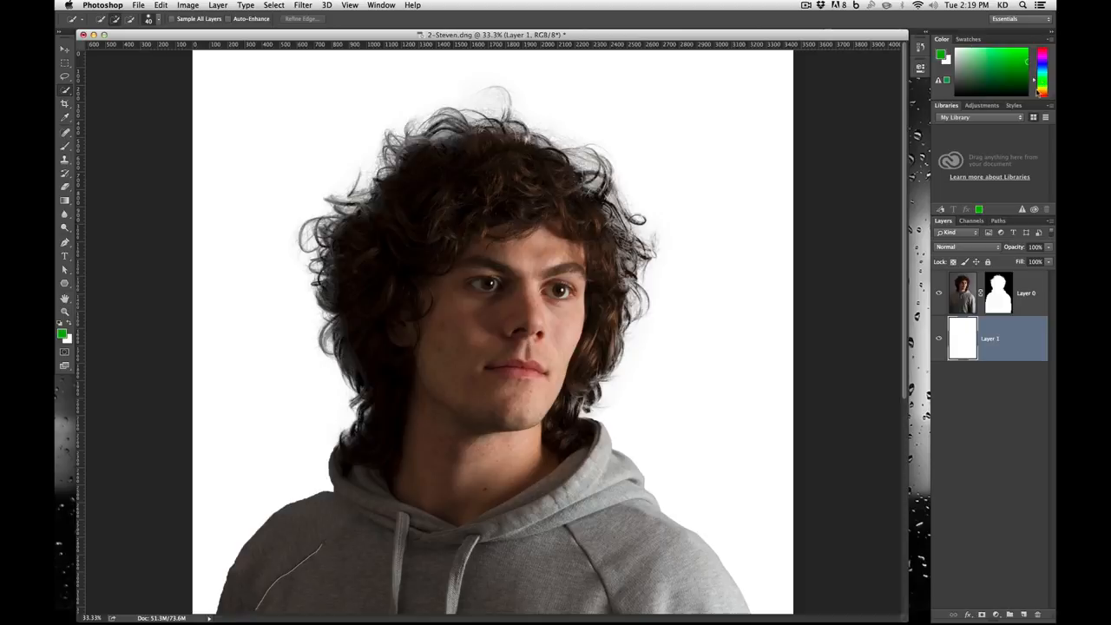
click(165, 6)
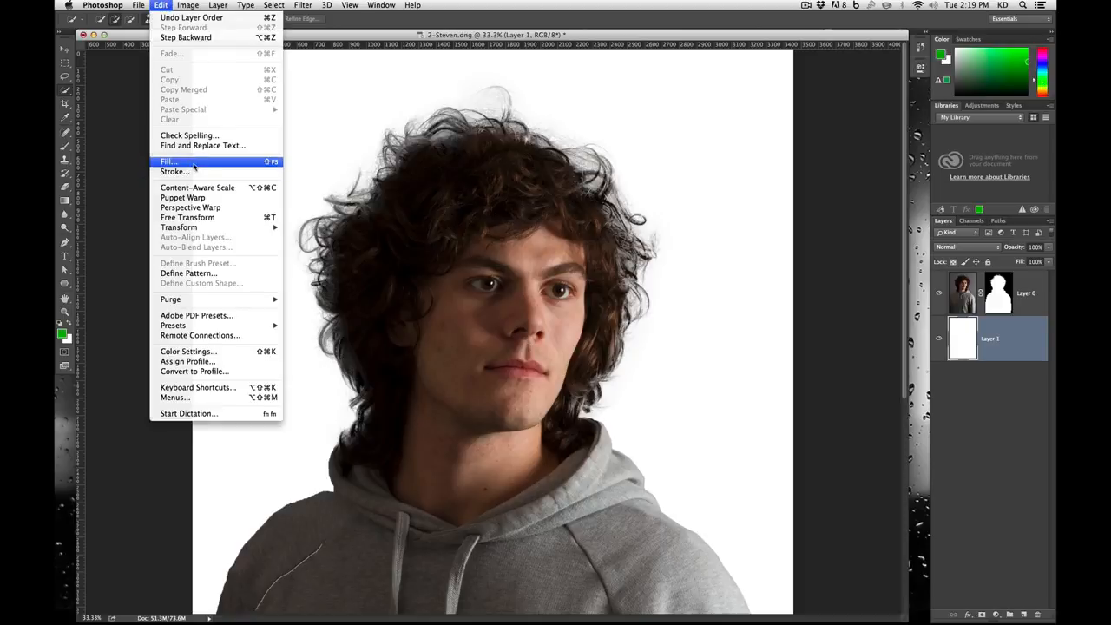
click(187, 162)
click(731, 296)
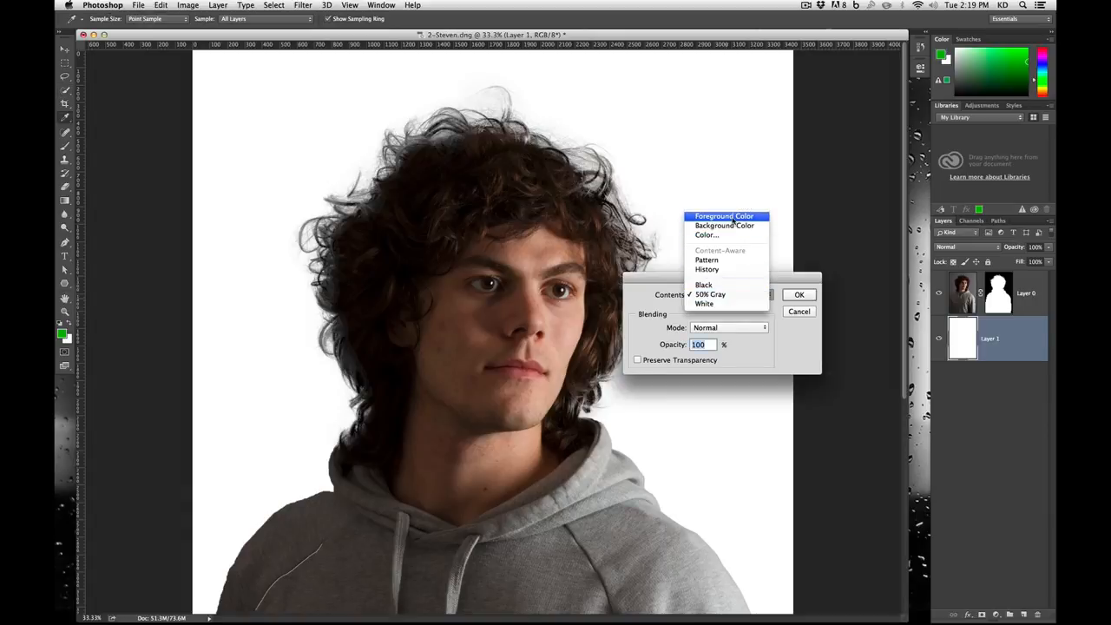
click(725, 216)
click(800, 295)
key(w)
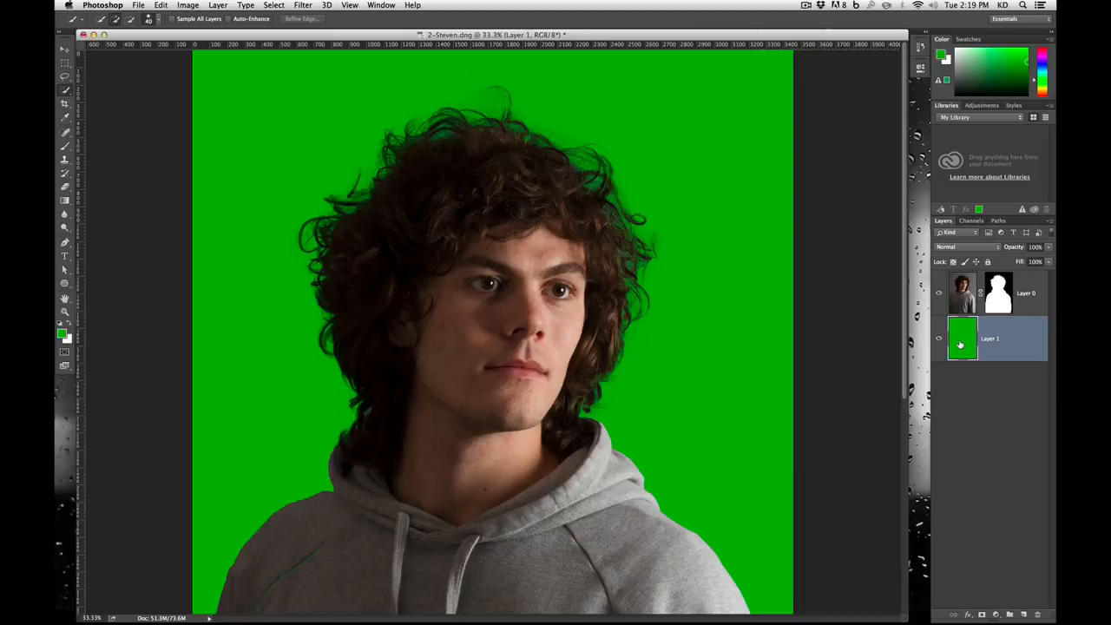
Rename the masked portrait layer with the man's first name, and switch the active target to its mask and back to its image
click(1027, 295)
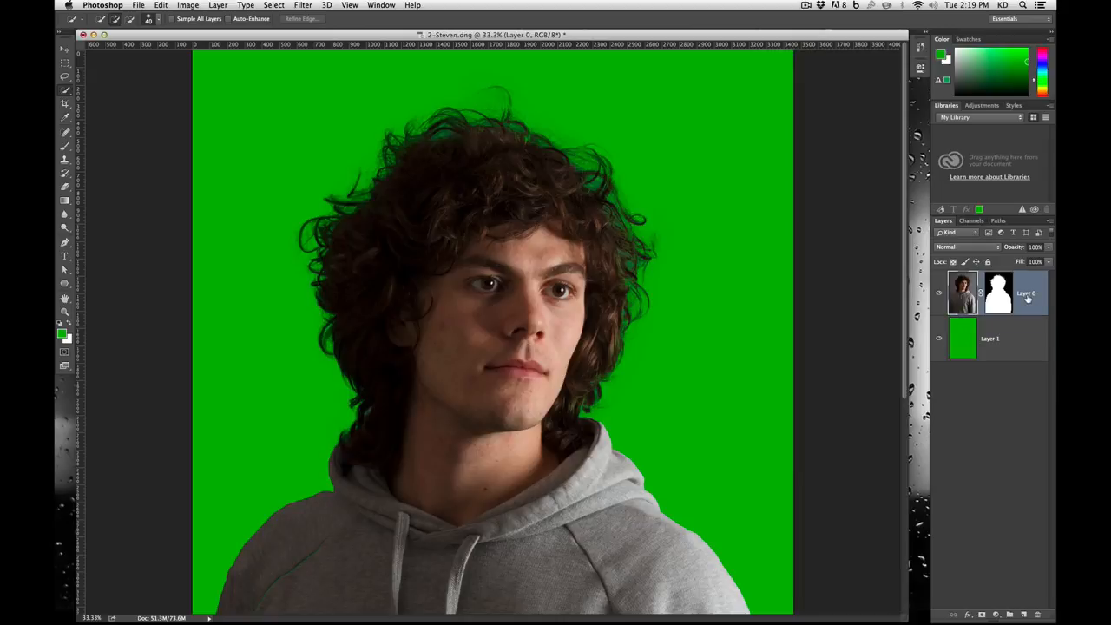
double_click(1027, 295)
text(Steven)
key(Return)
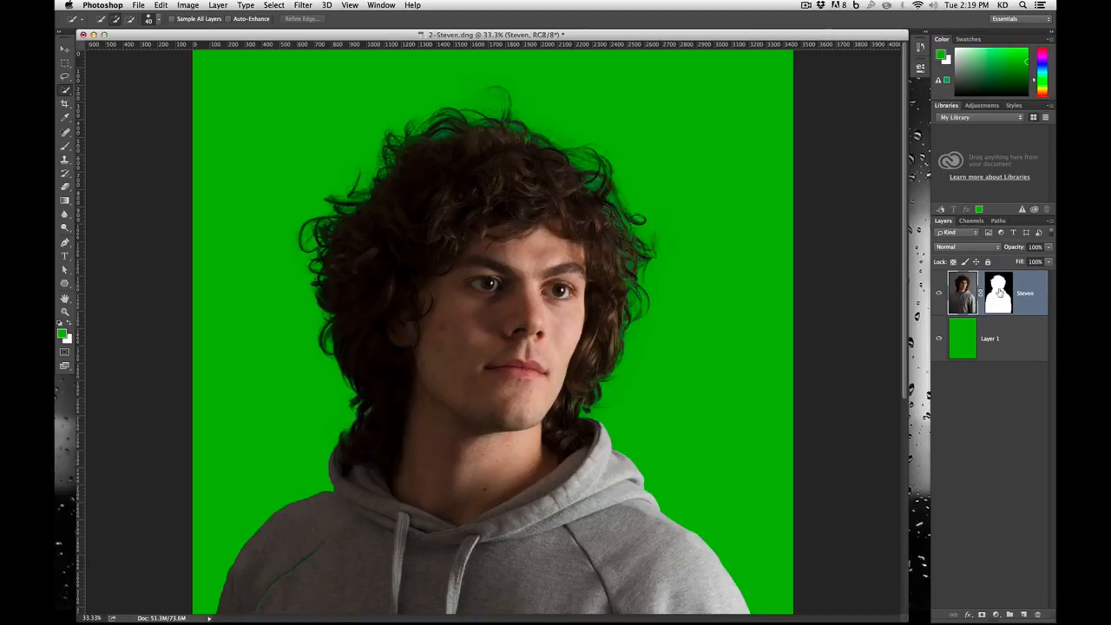
click(999, 292)
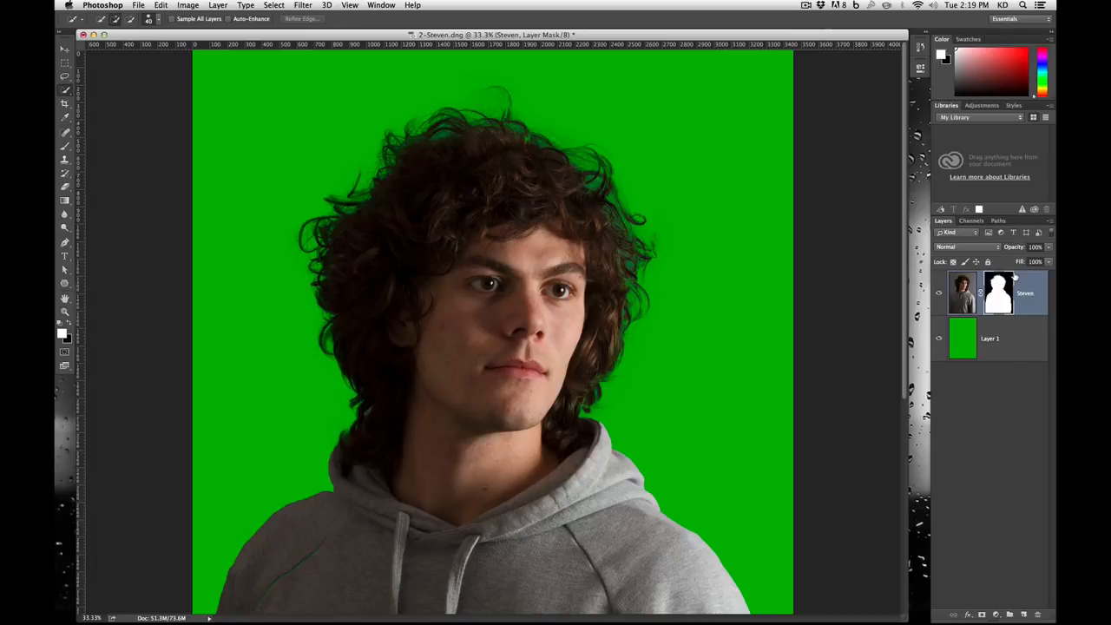
click(962, 292)
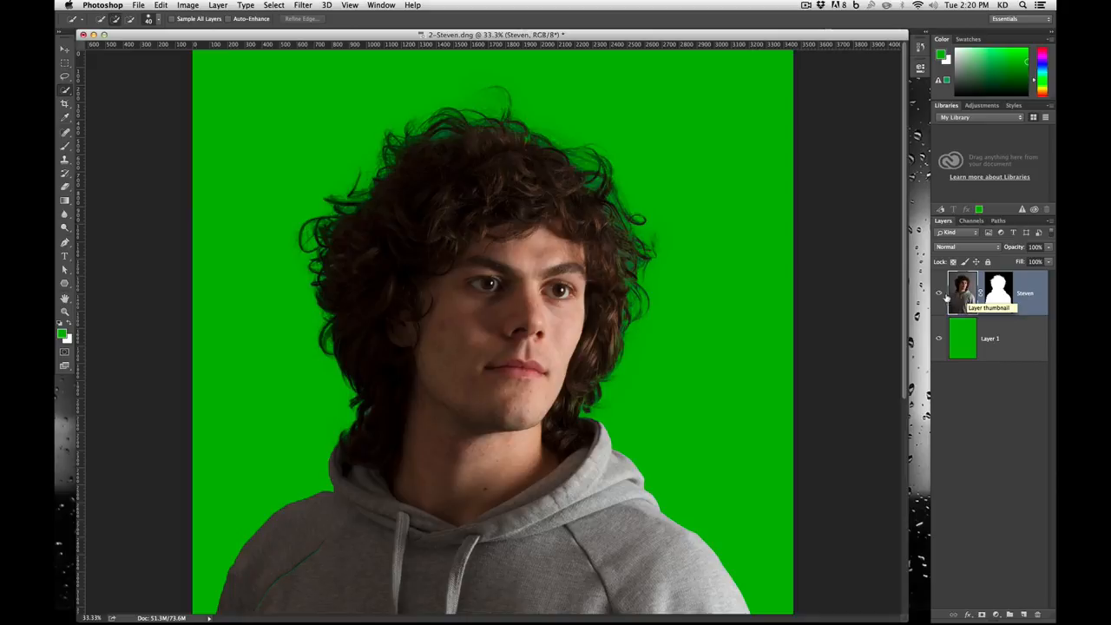
Cover Layer 1 with a vertical linear gradient from the blue, white and orange preset, running from the canvas top nearly to its bottom
click(999, 328)
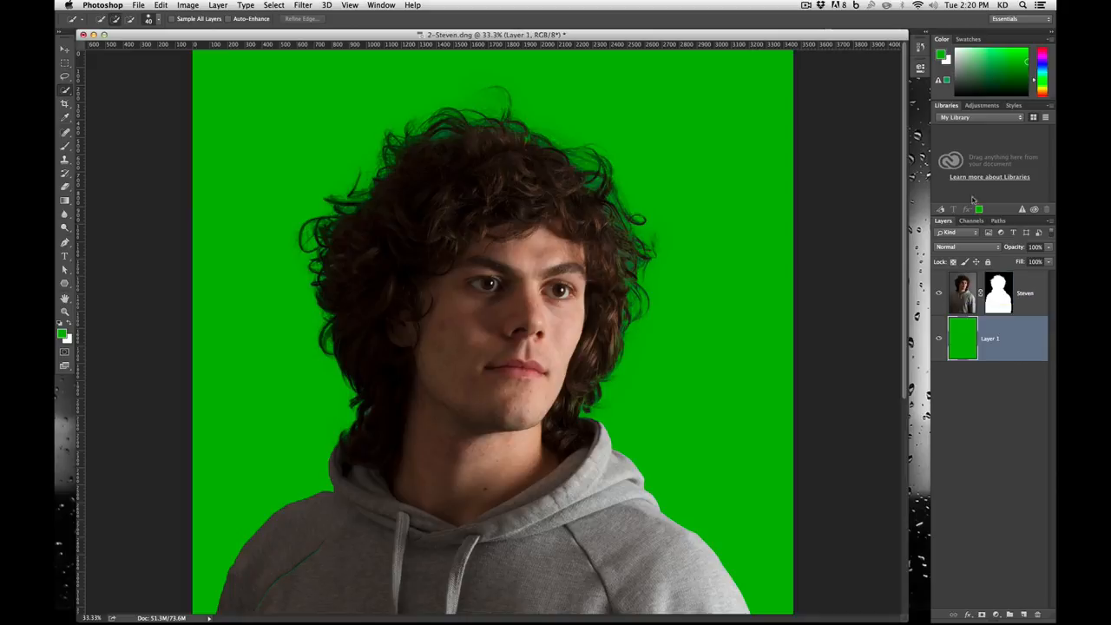
click(66, 201)
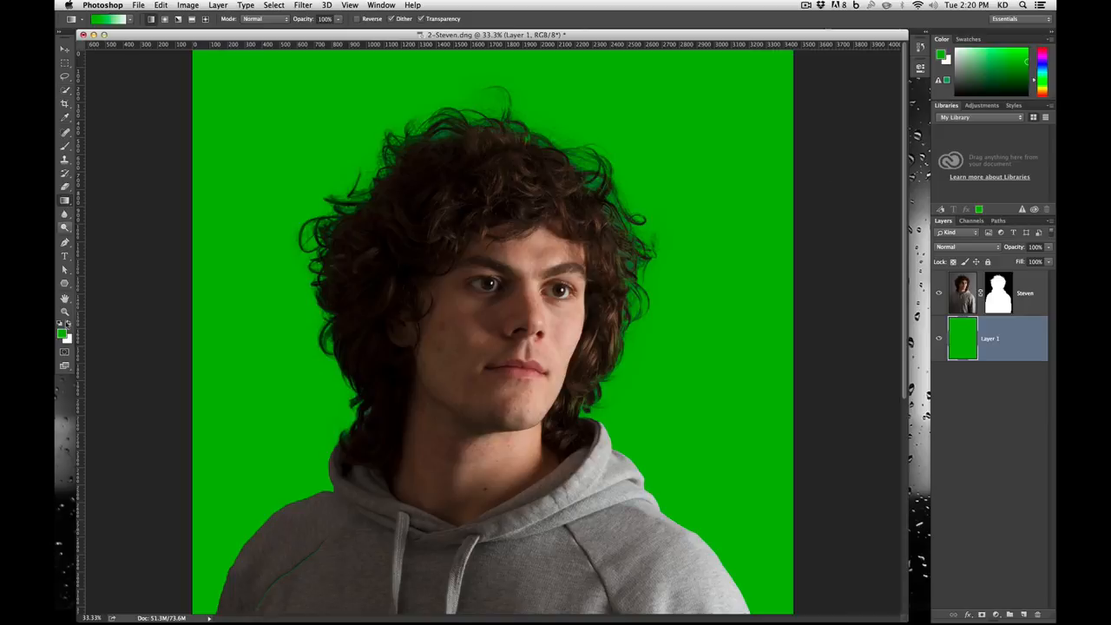
click(131, 19)
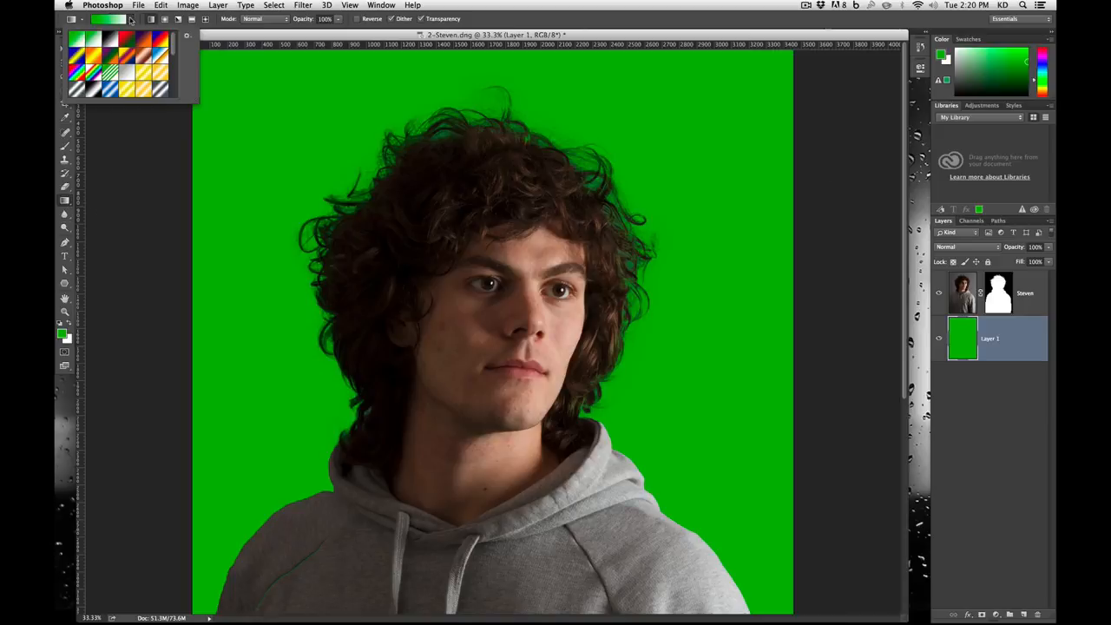
click(158, 59)
click(131, 19)
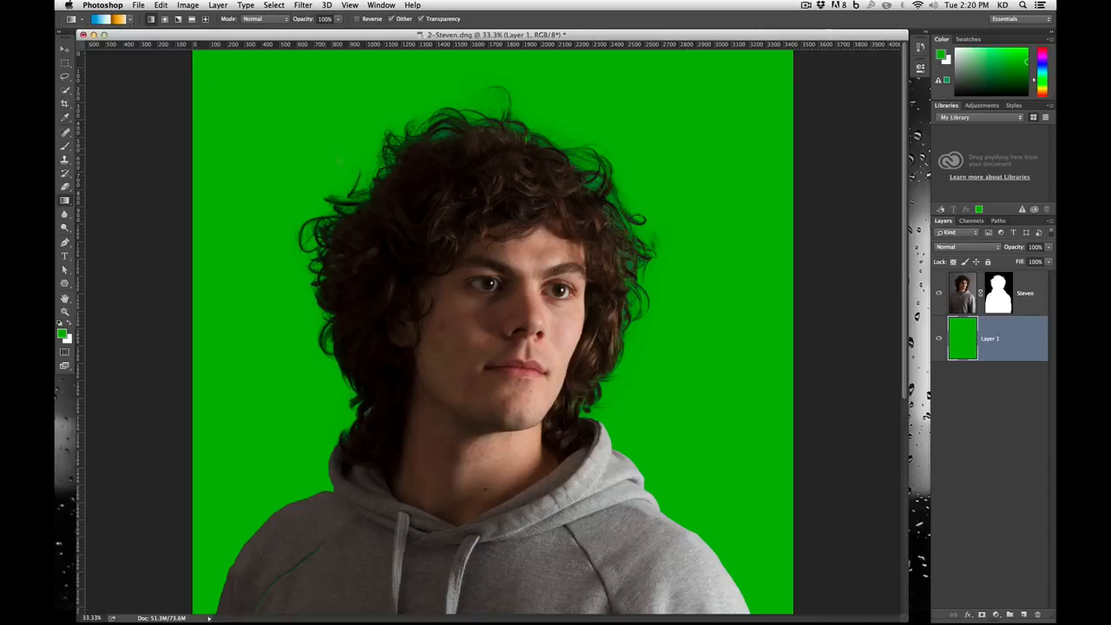
drag(297, 54, 291, 569)
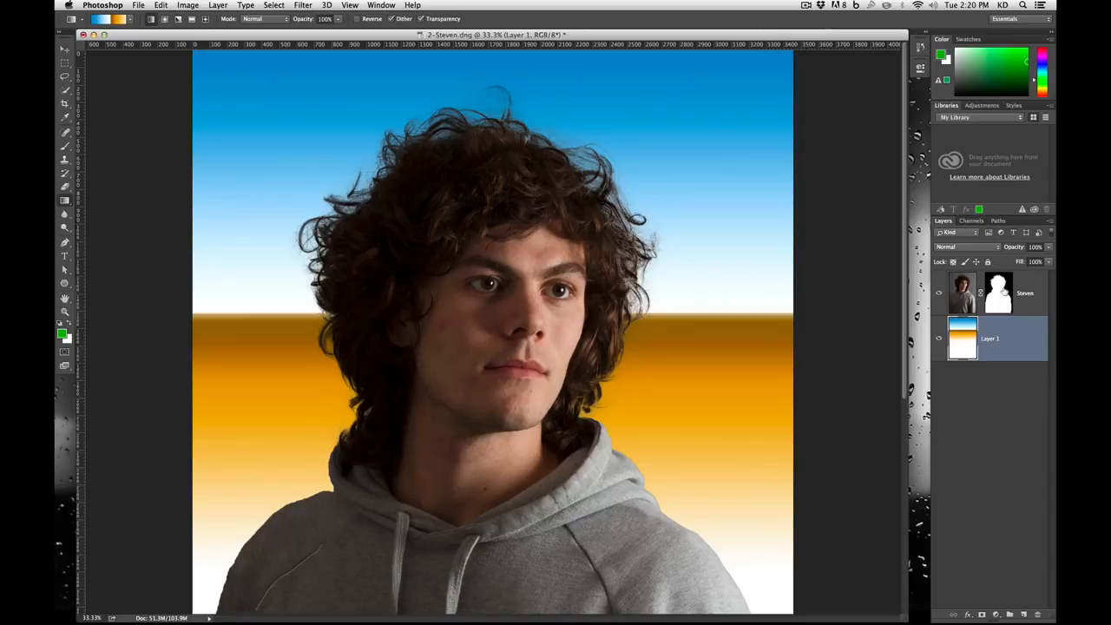
Duplicate the masked portrait layer, hiding the original, and apply the layer mask on the copy
click(1030, 287)
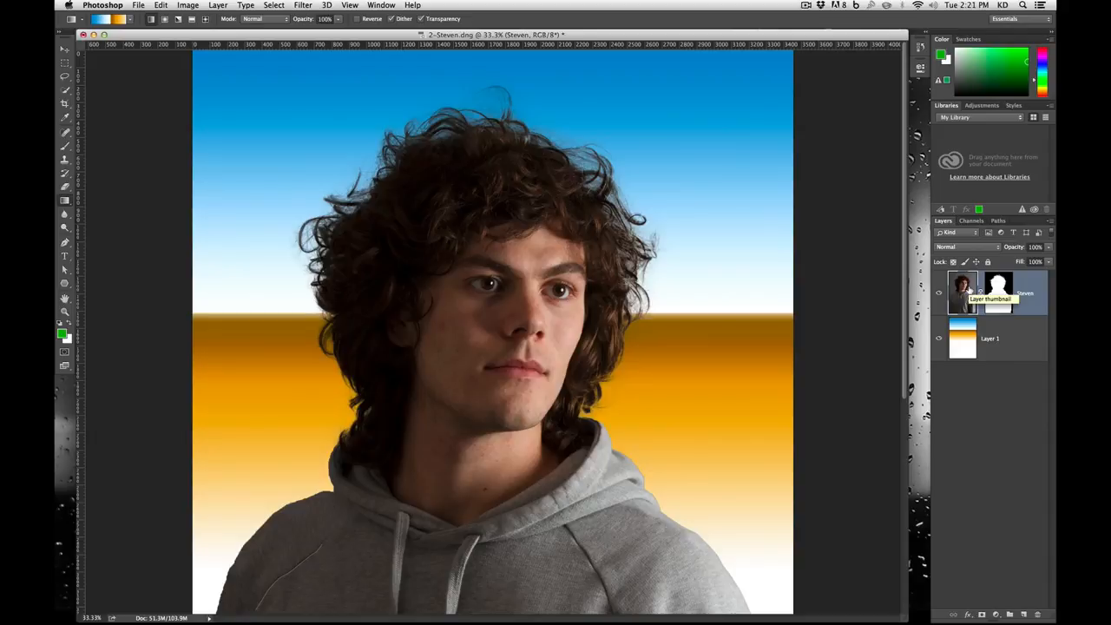
right_click(969, 291)
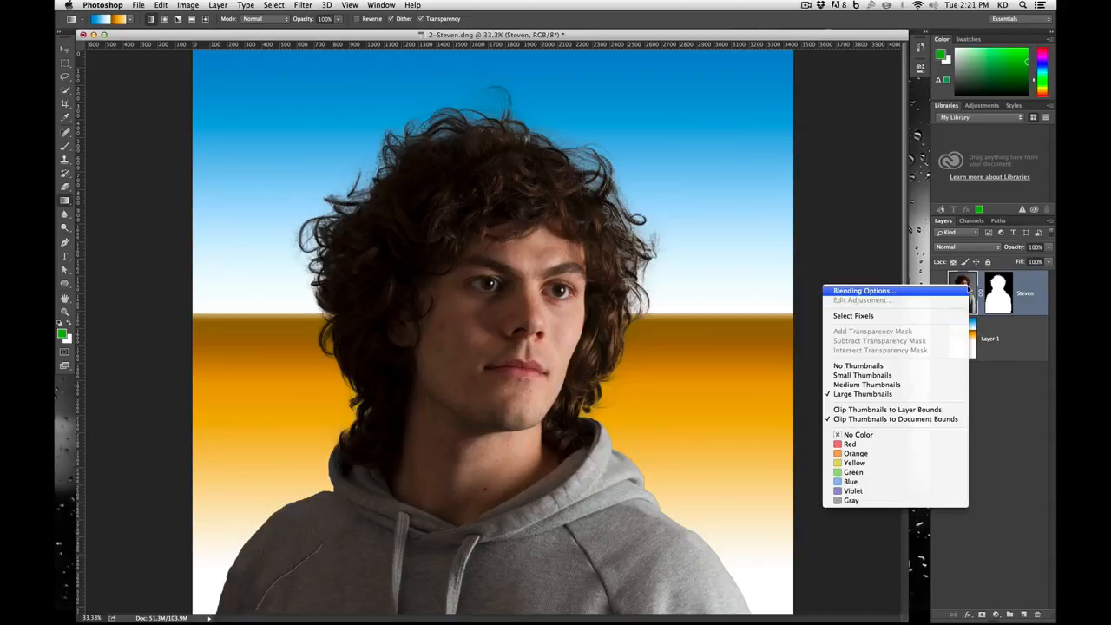
click(1028, 279)
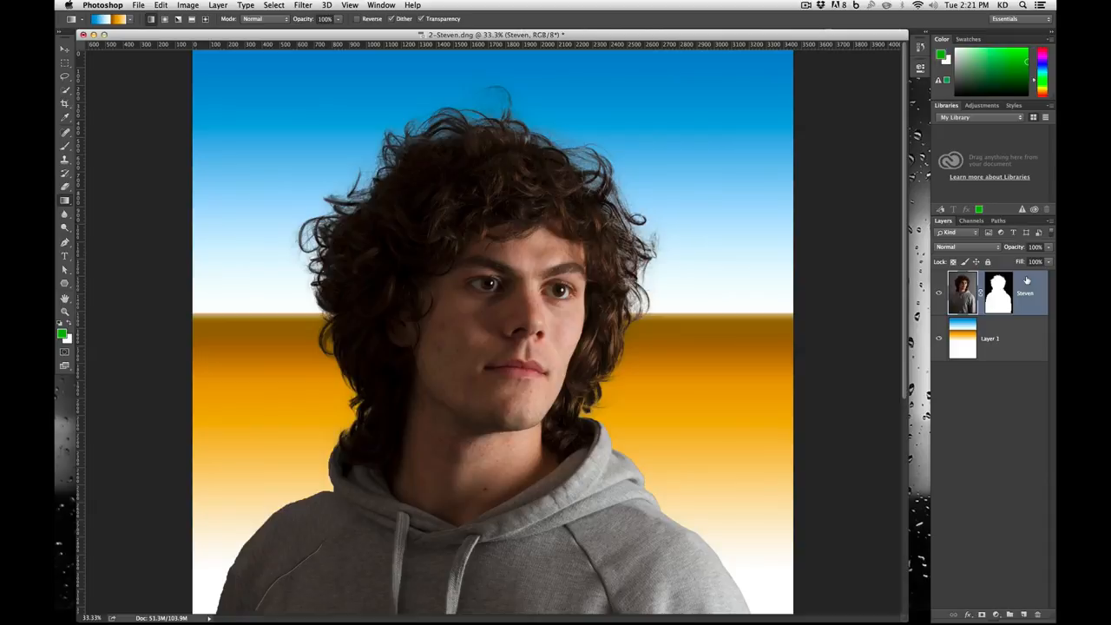
key(super+j)
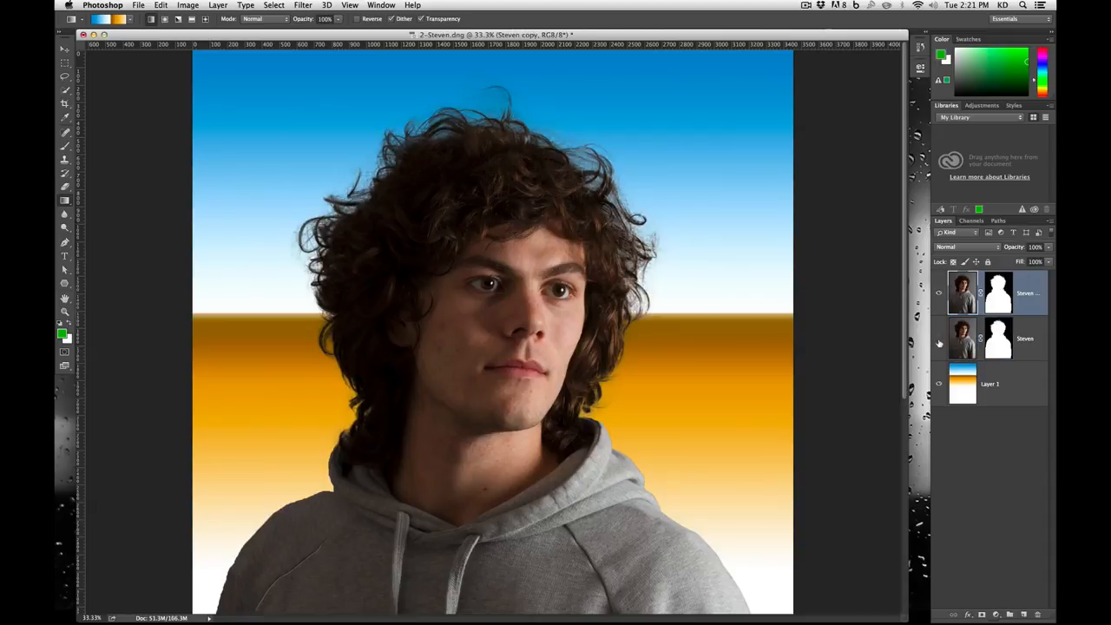
right_click(996, 290)
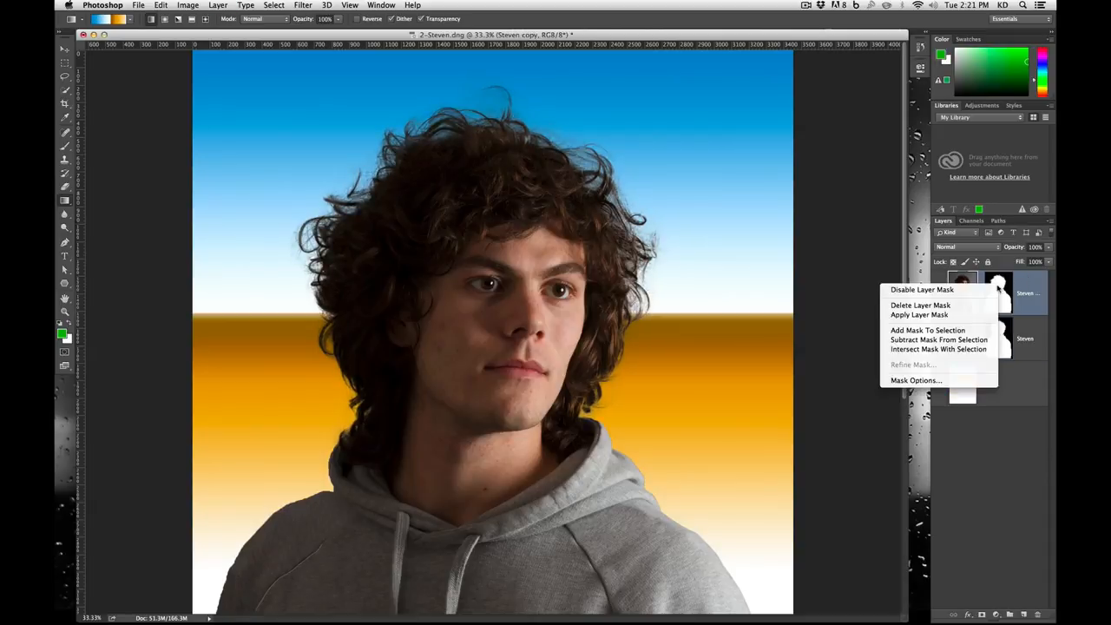
click(986, 314)
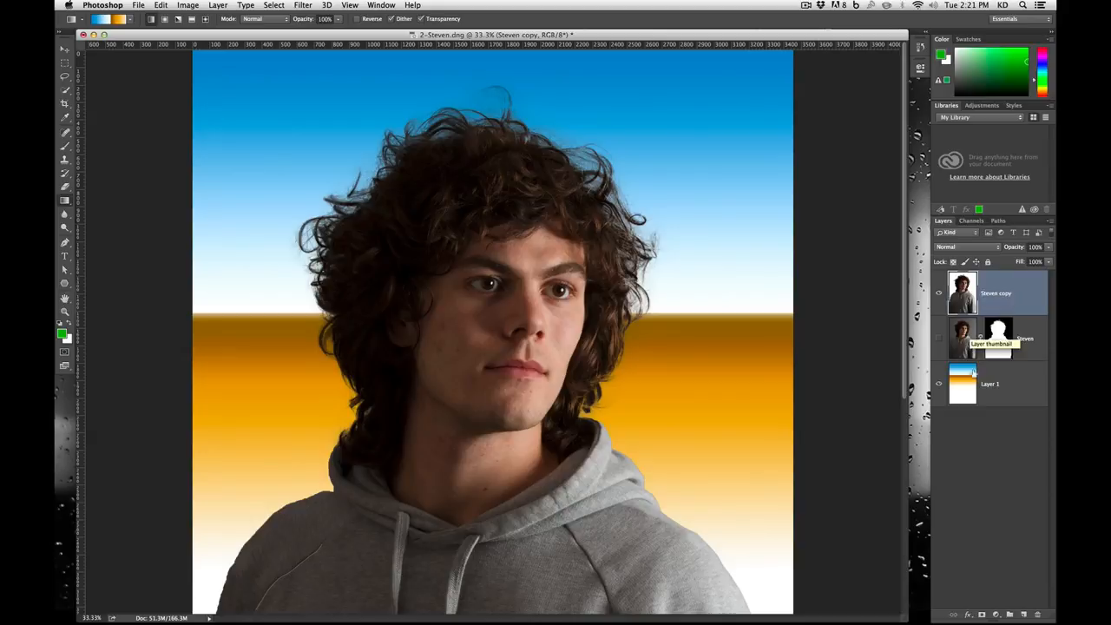
Reset the foreground and background colors to their defaults and fill Layer 1 with black
click(1017, 395)
key(d)
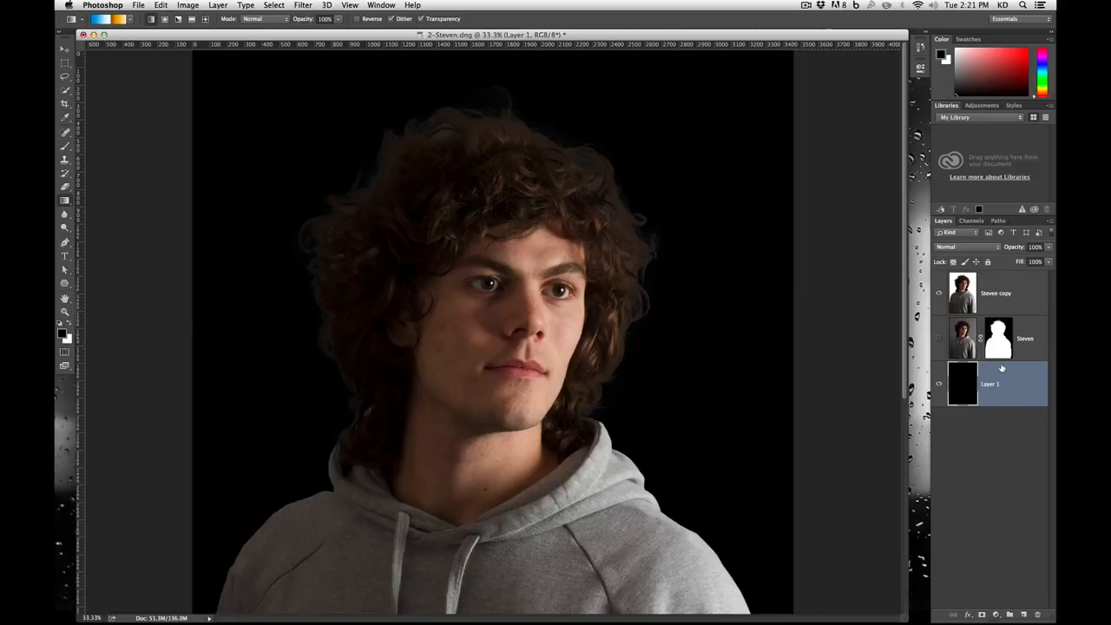
Try Remove White Matte on the portrait copy against the black background, and step back in the history to the layer fill
click(1018, 302)
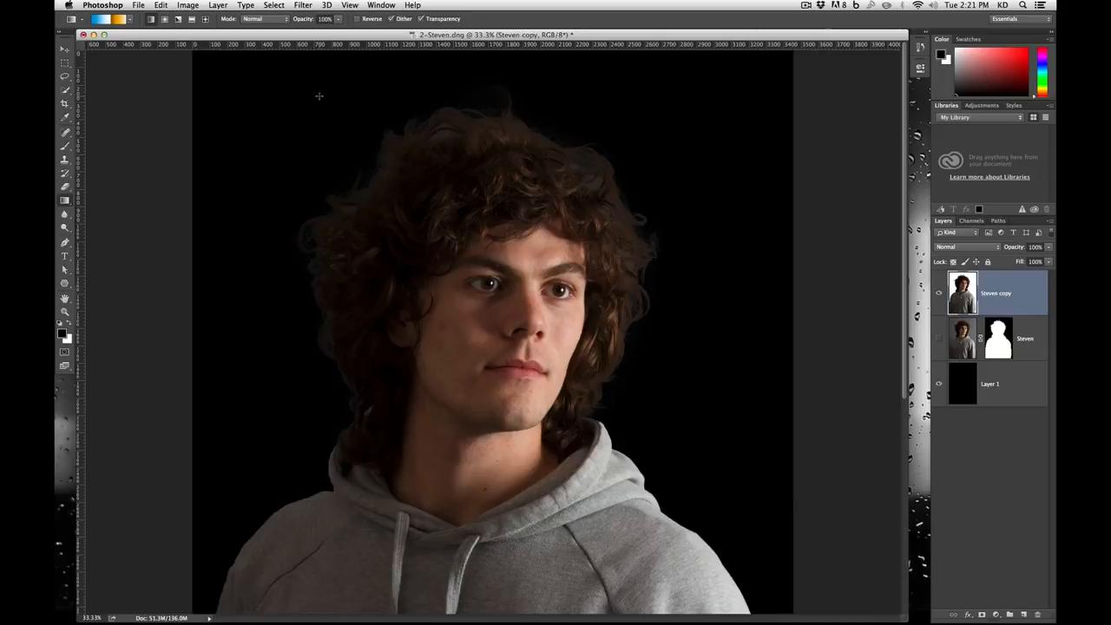
click(219, 5)
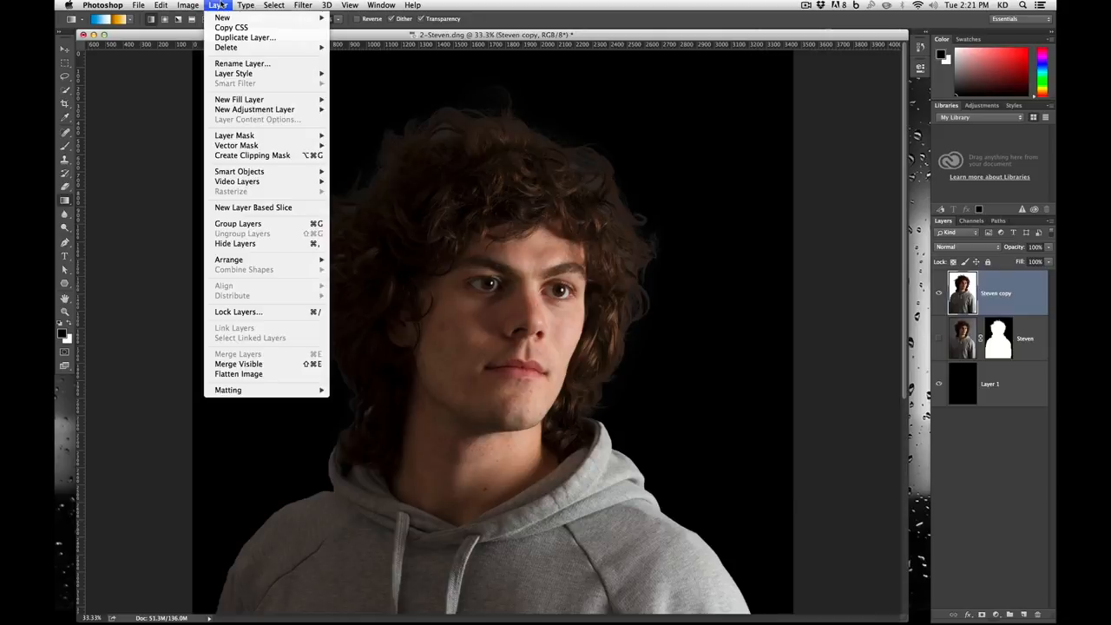
mouse_move(253, 395)
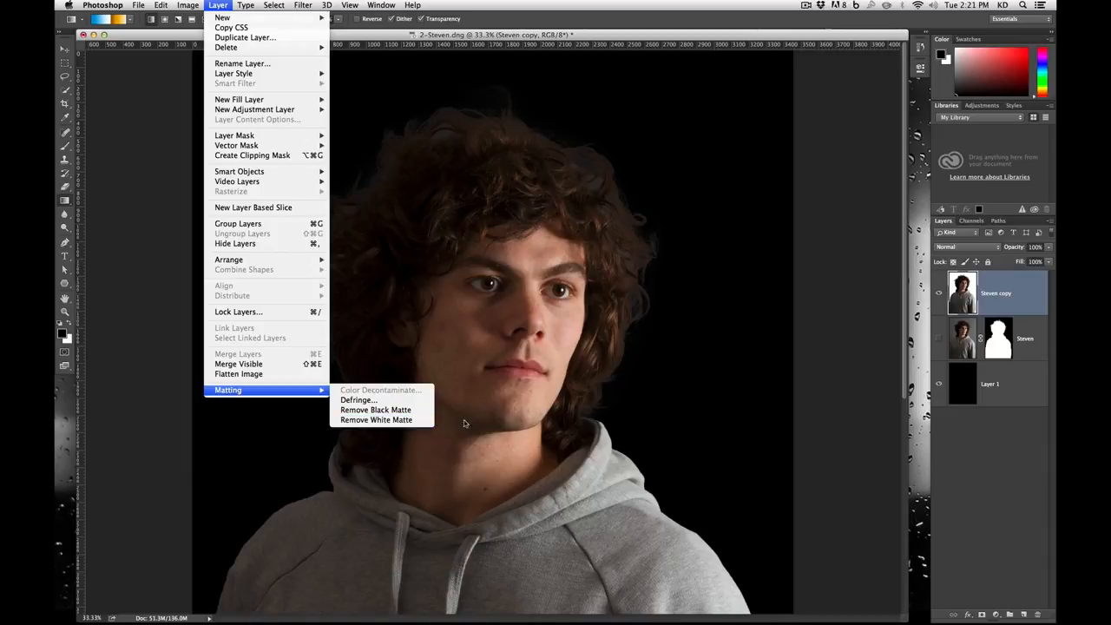
click(425, 421)
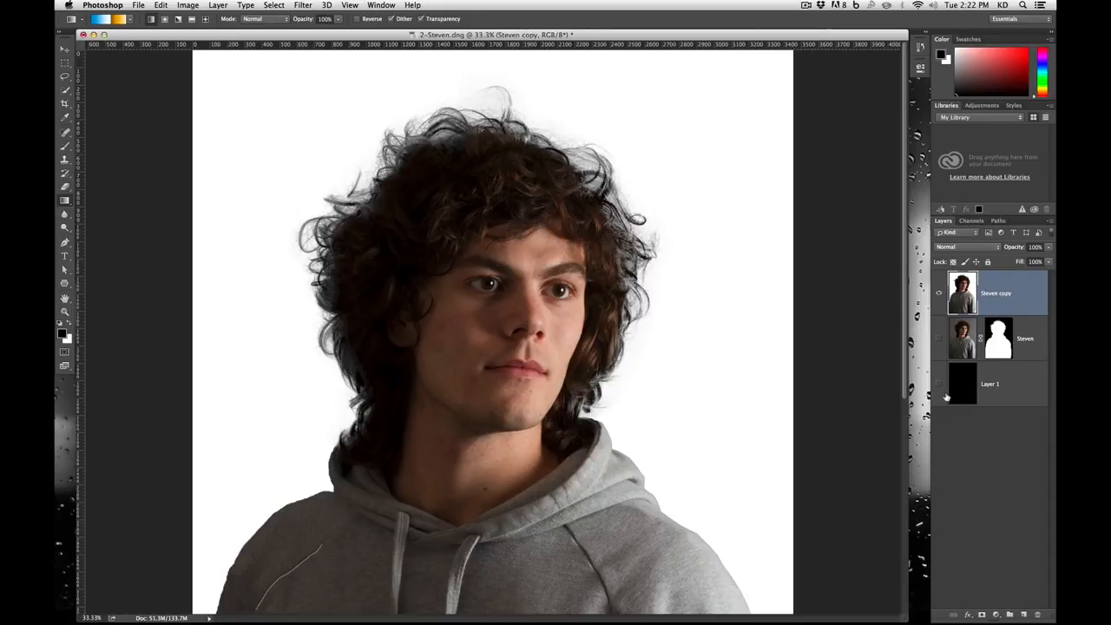
click(946, 395)
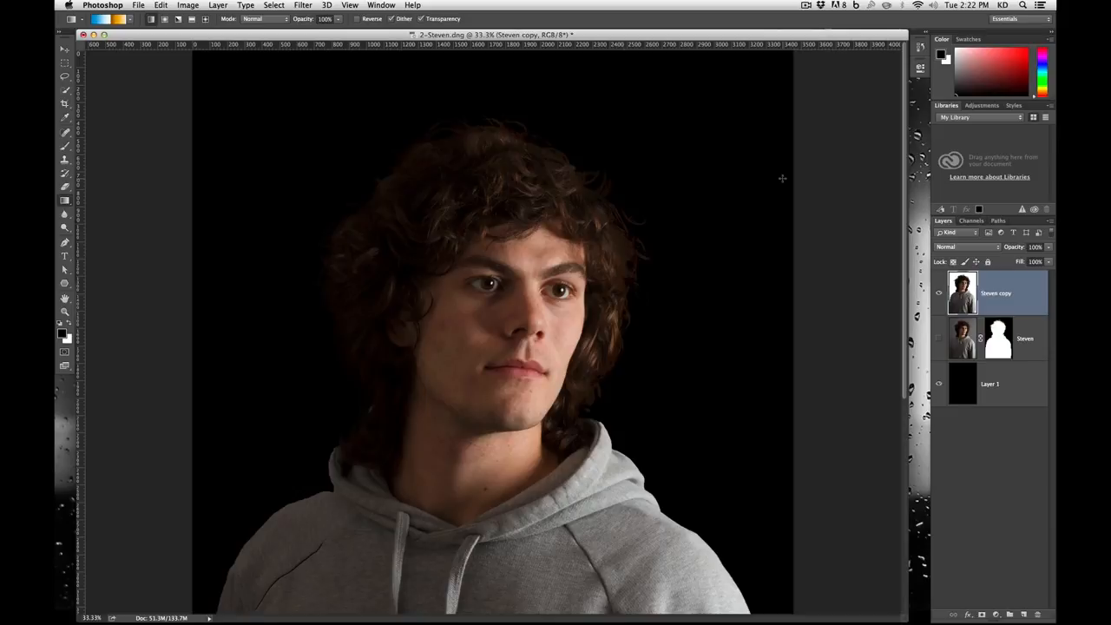
click(920, 47)
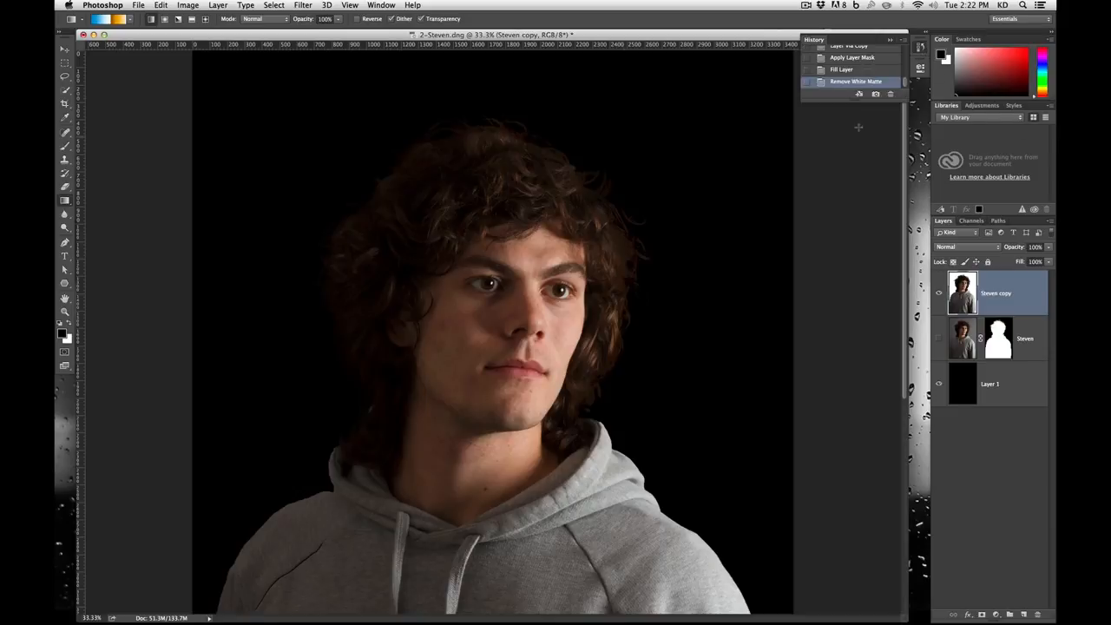
click(872, 73)
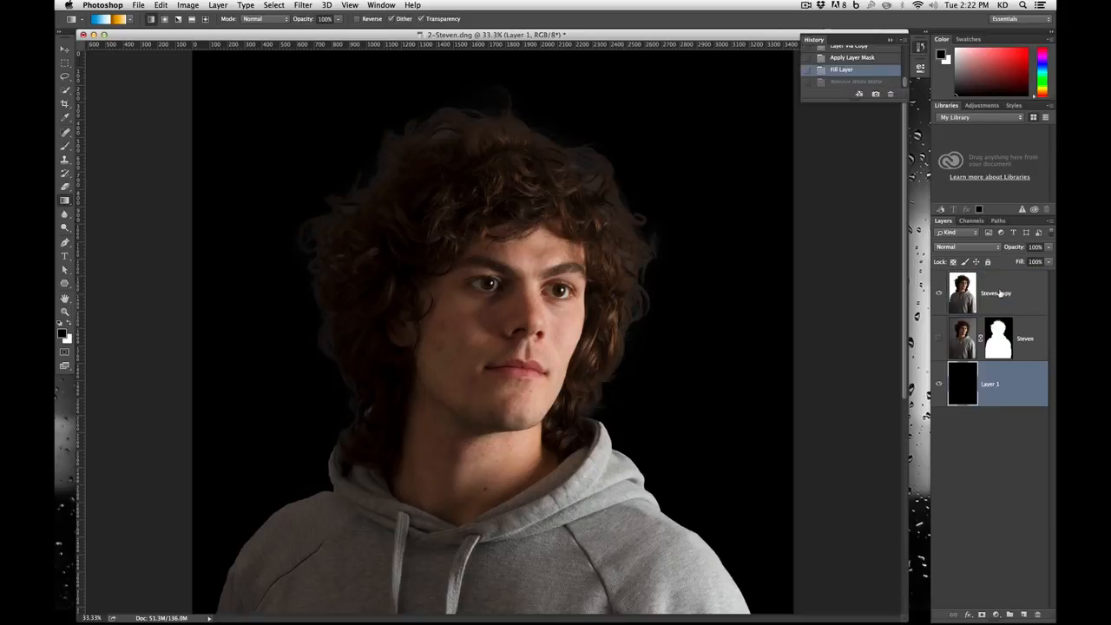
Apply Defringe matting to the portrait copy layer, accepting the offered pixel width
click(1000, 293)
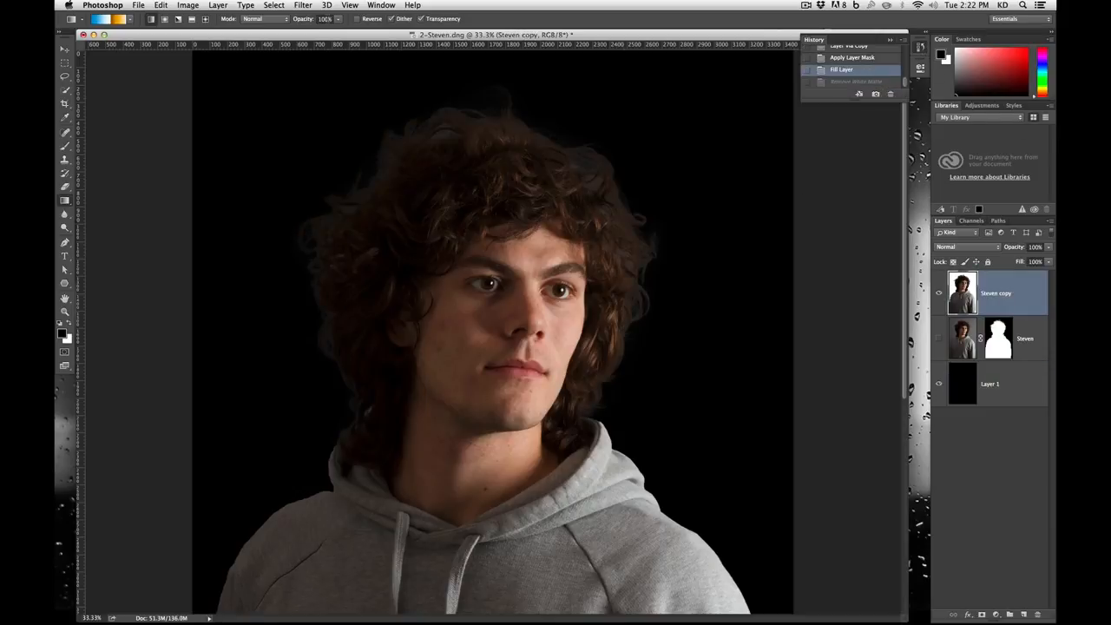
click(222, 5)
mouse_move(304, 391)
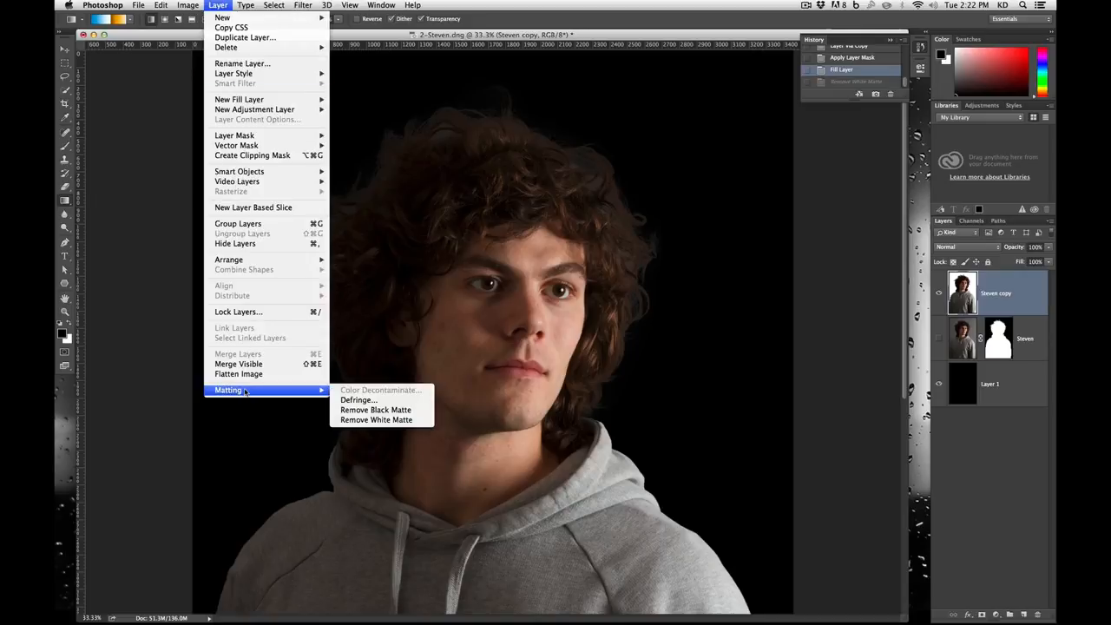
click(406, 401)
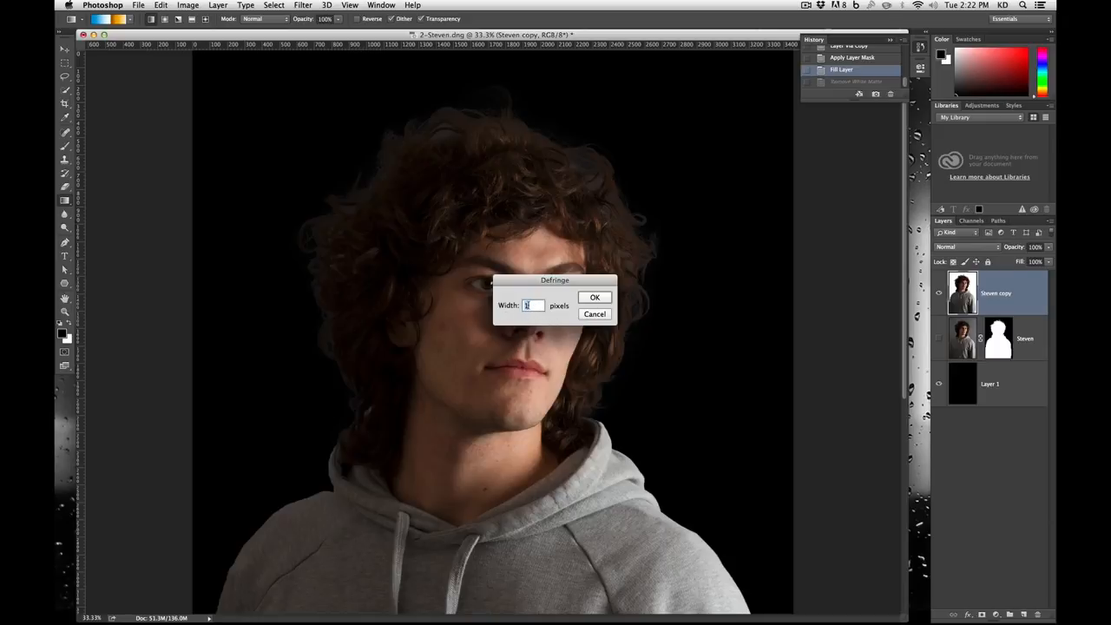
key(Return)
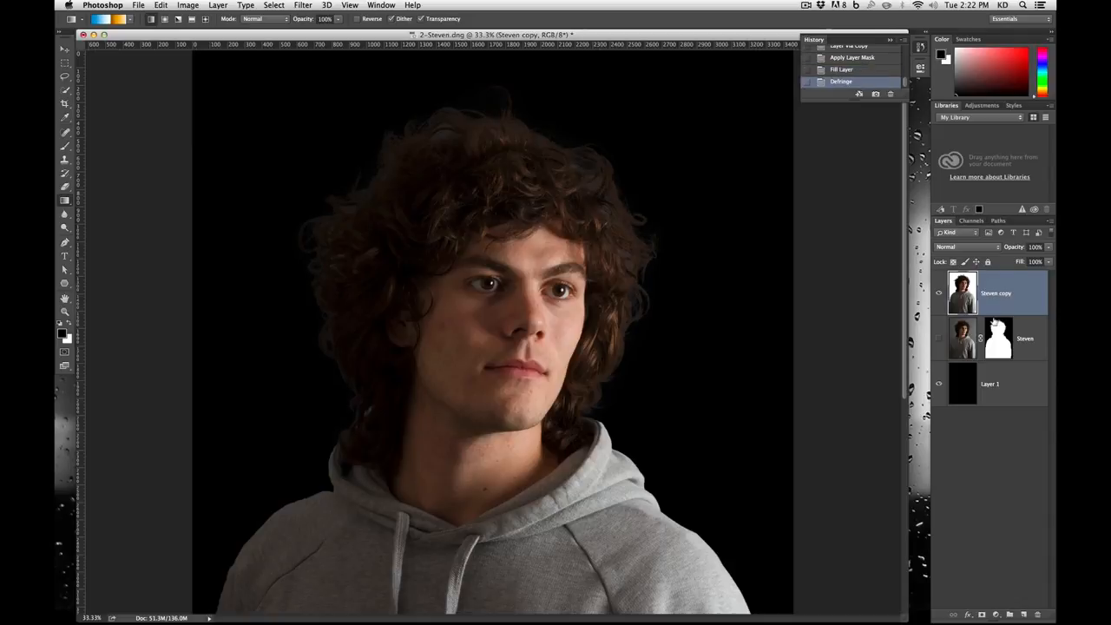
Load the portrait copy's outline as a selection, and try a Shift Edge of -38% in Refine Edge before cancelling it
super+click(969, 298)
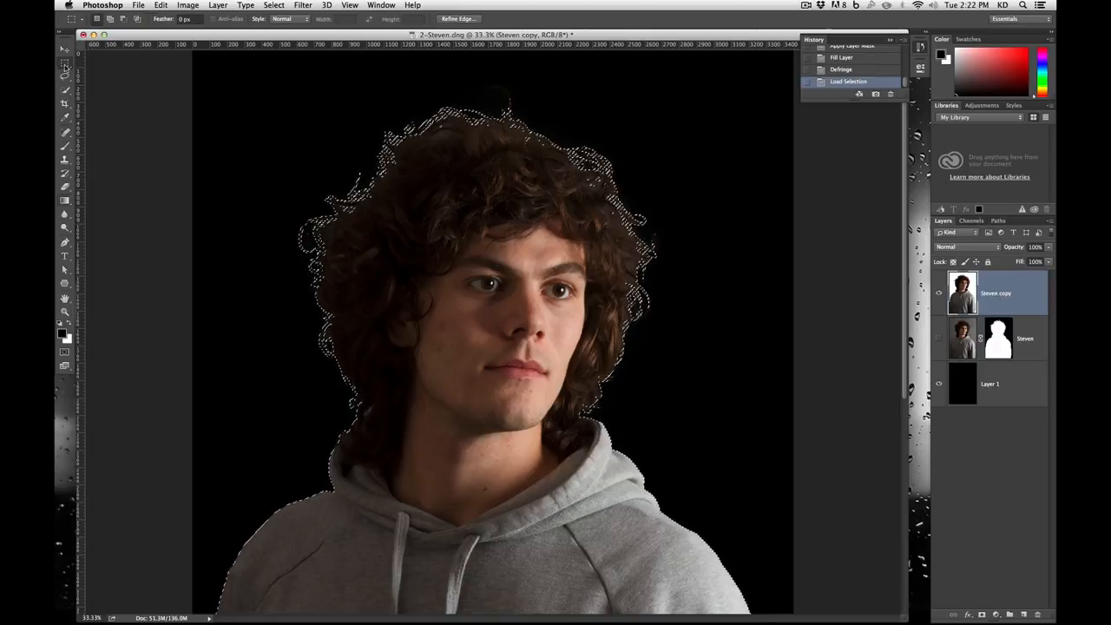
key(super+alt+r)
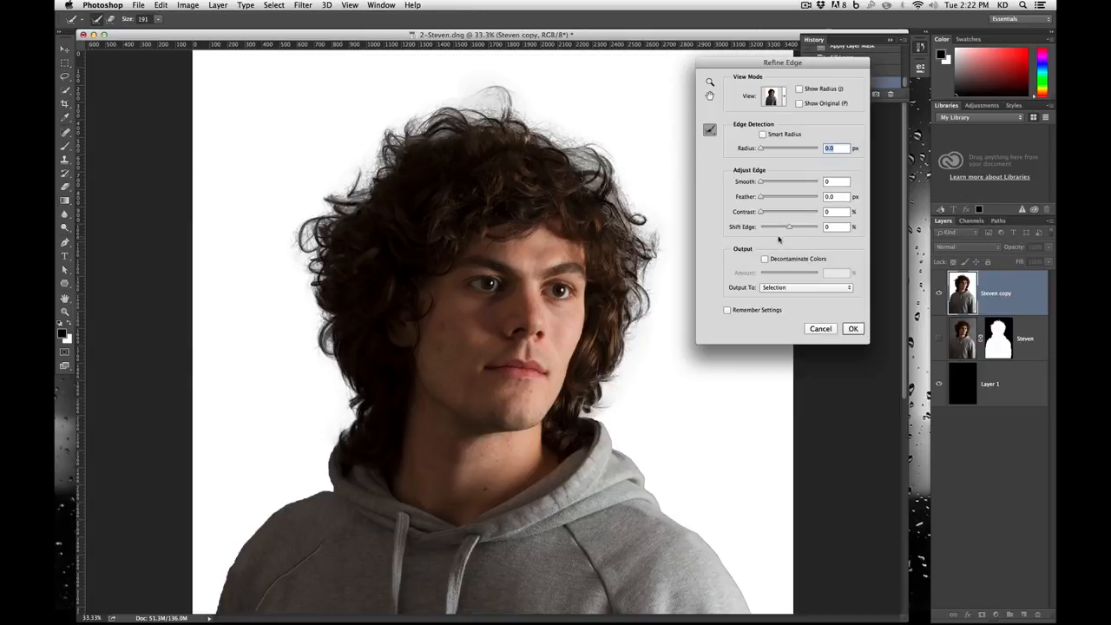
drag(789, 227, 780, 227)
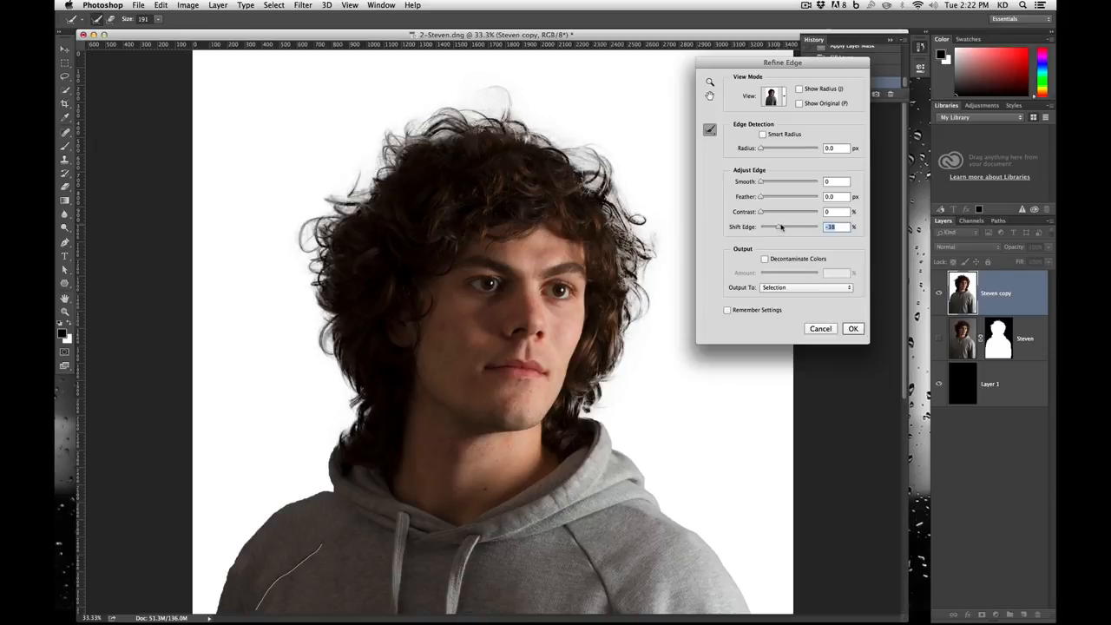
click(819, 330)
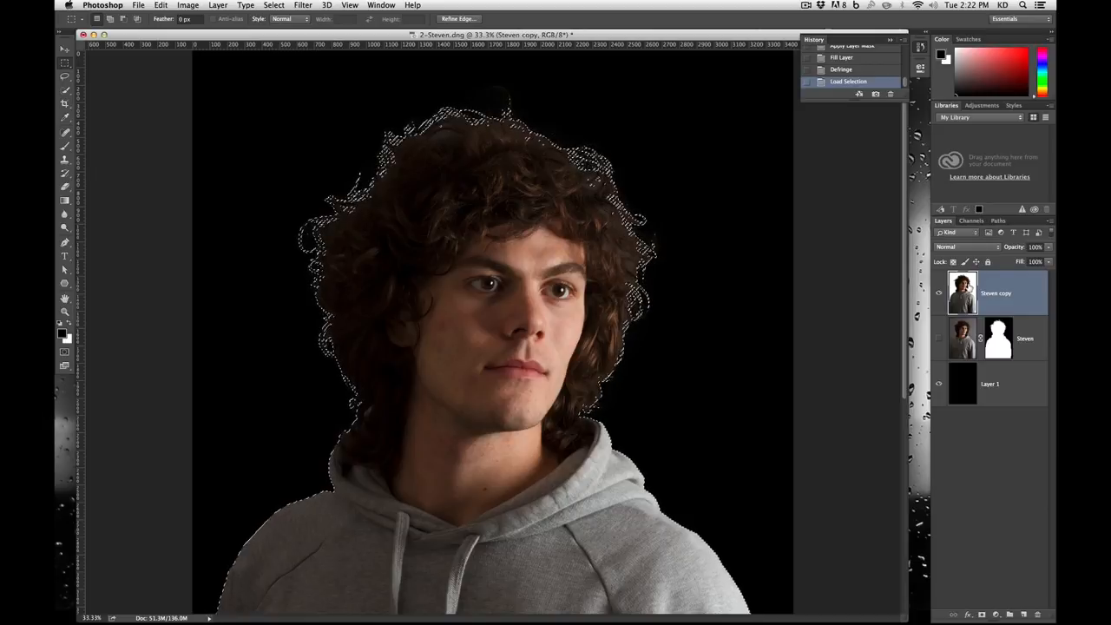
Discard the selection and the portrait copy layer, and show only the masked portrait layer with the Move tool active
key(super+d)
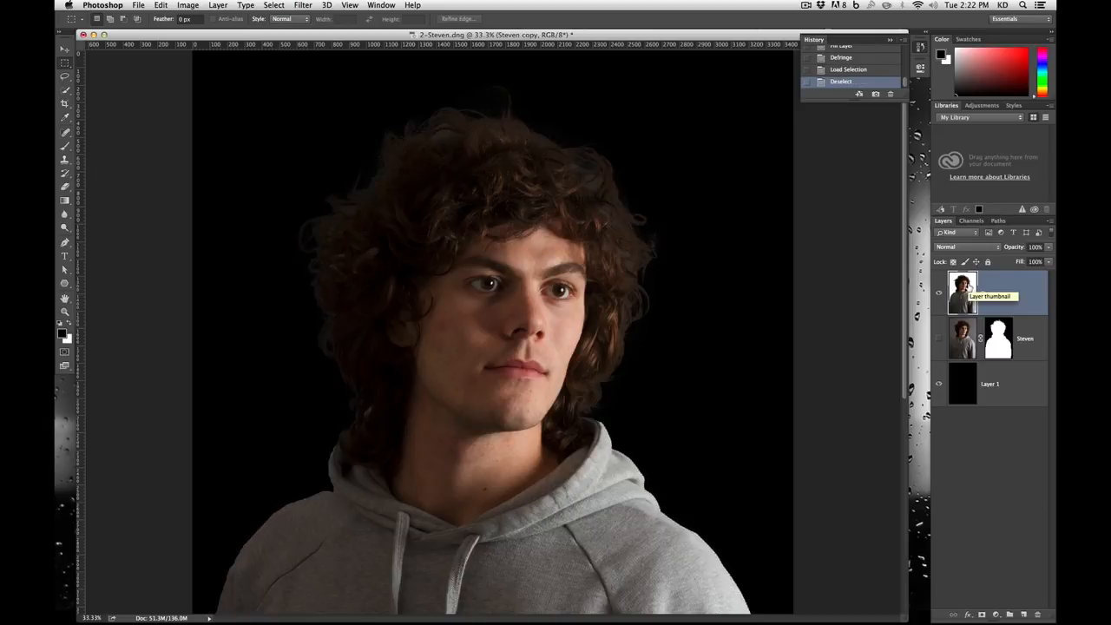
key(Delete)
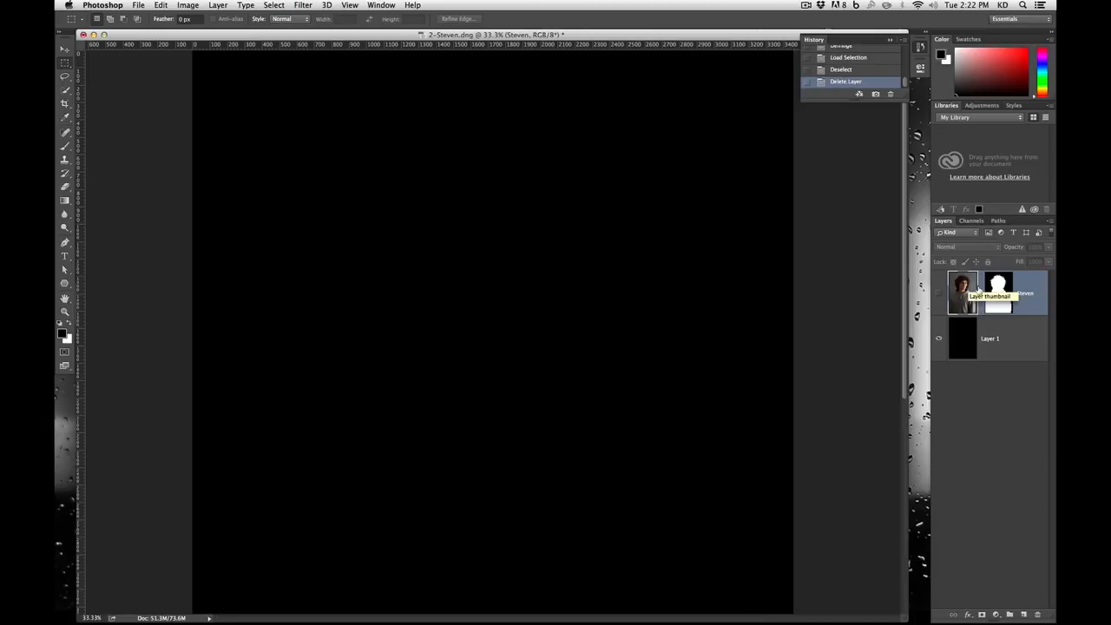
click(938, 294)
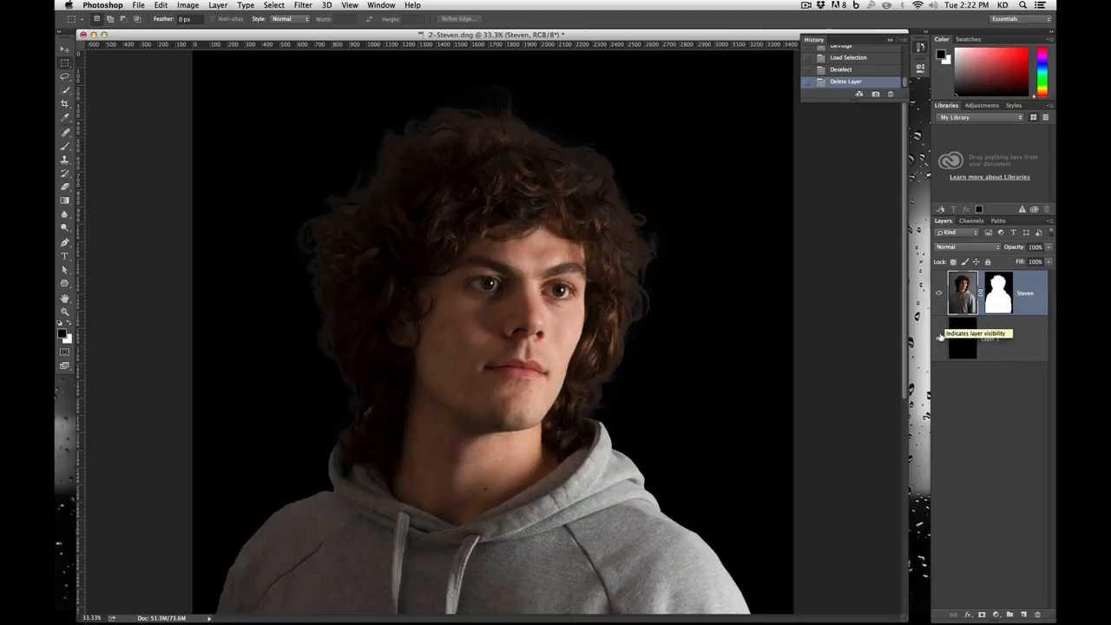
click(939, 338)
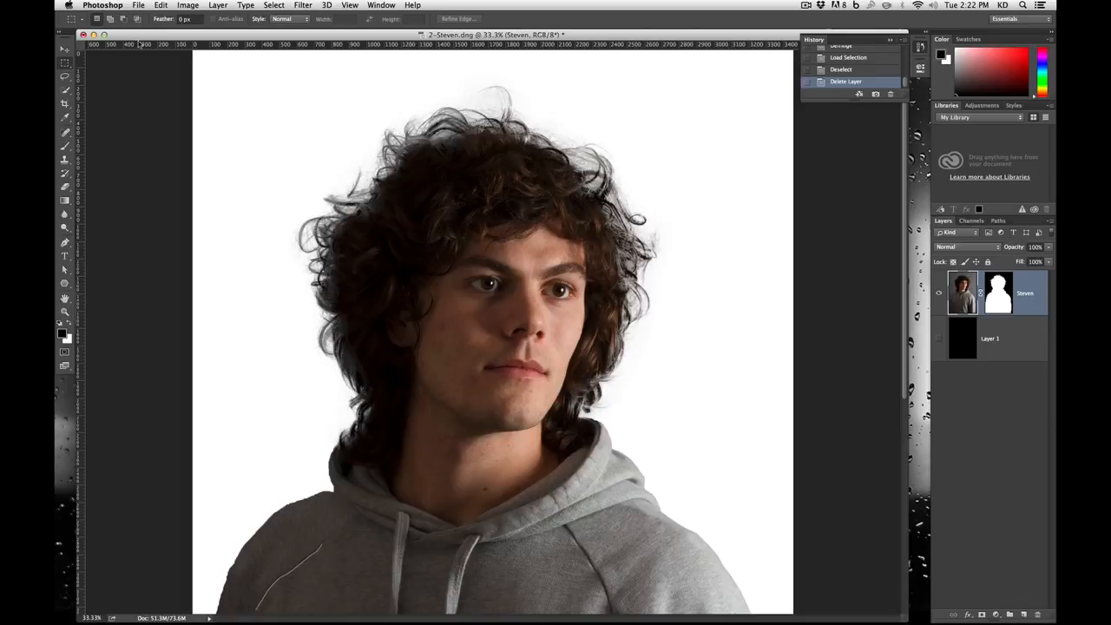
click(65, 50)
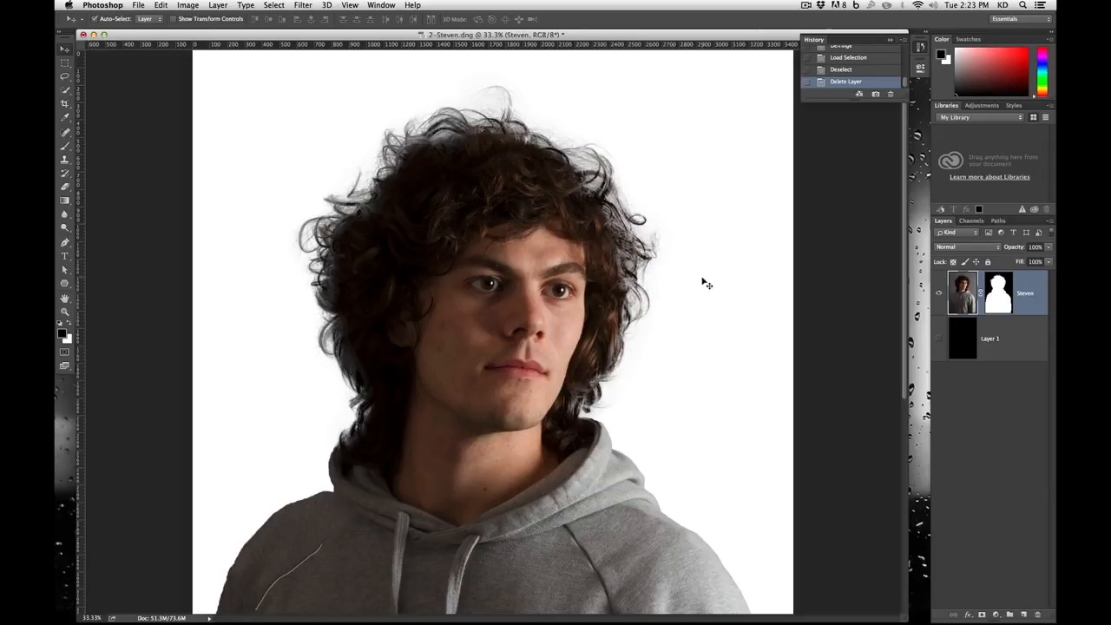
Set the transparency grid size to Medium in the Transparency & Gamut preferences
key(i)
key(super+k)
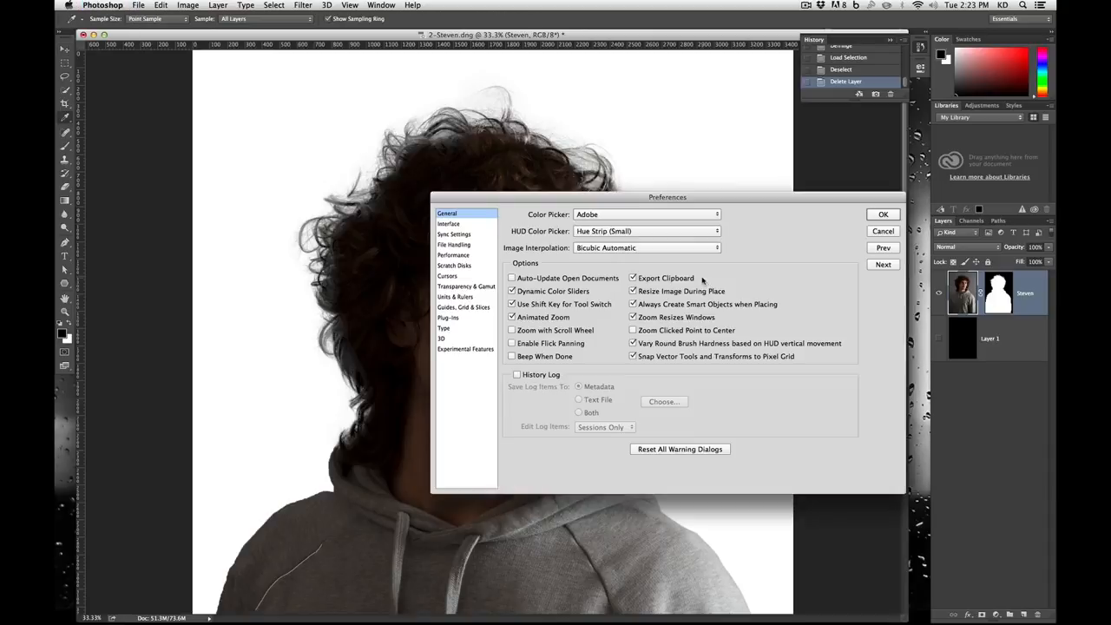
click(491, 287)
click(594, 230)
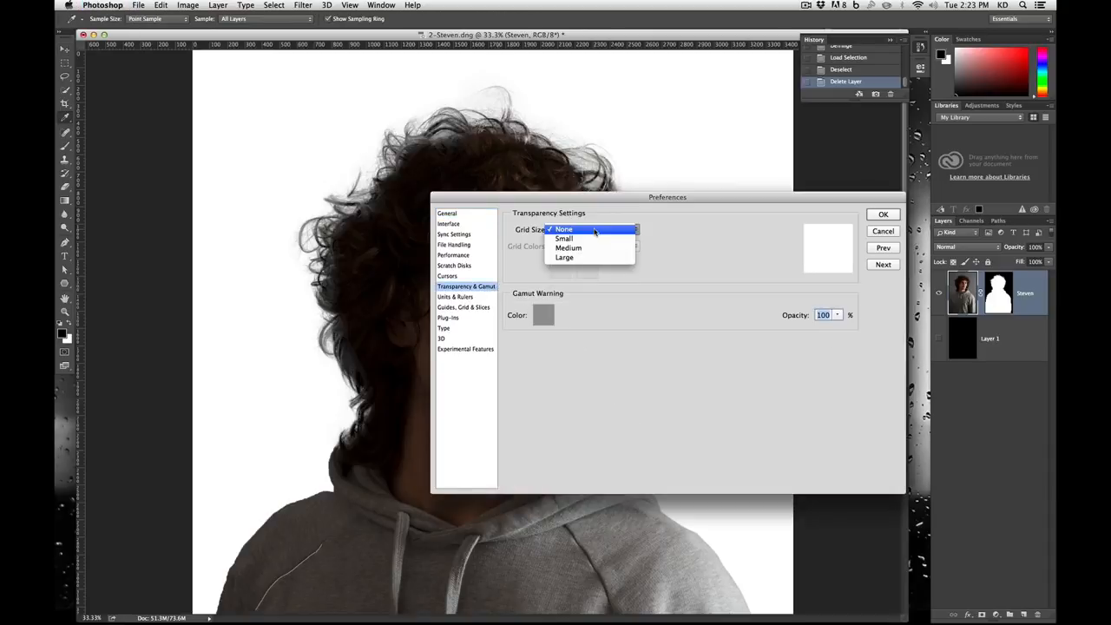
click(593, 248)
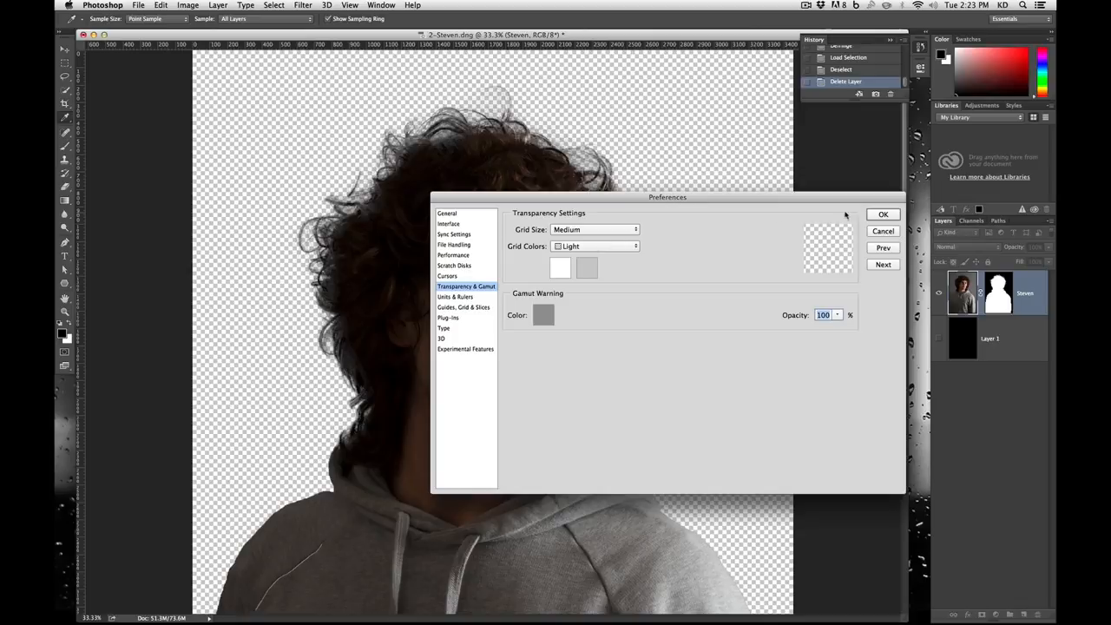
click(883, 214)
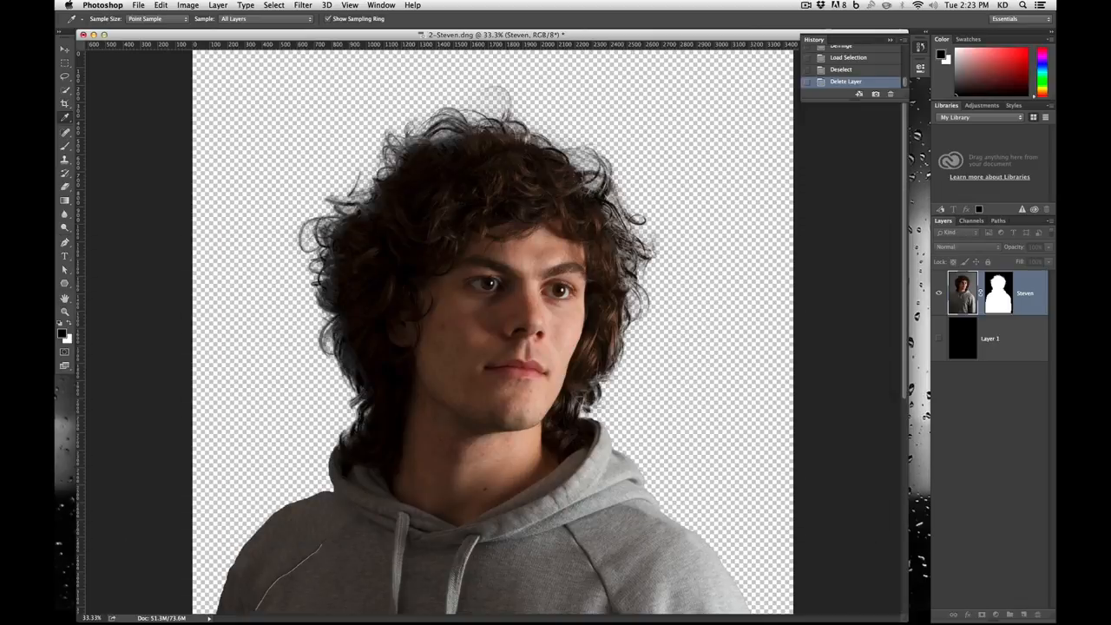
Set the transparency grid size back to None in the preferences, moving the dialog clear of the portrait's hair
key(super+k)
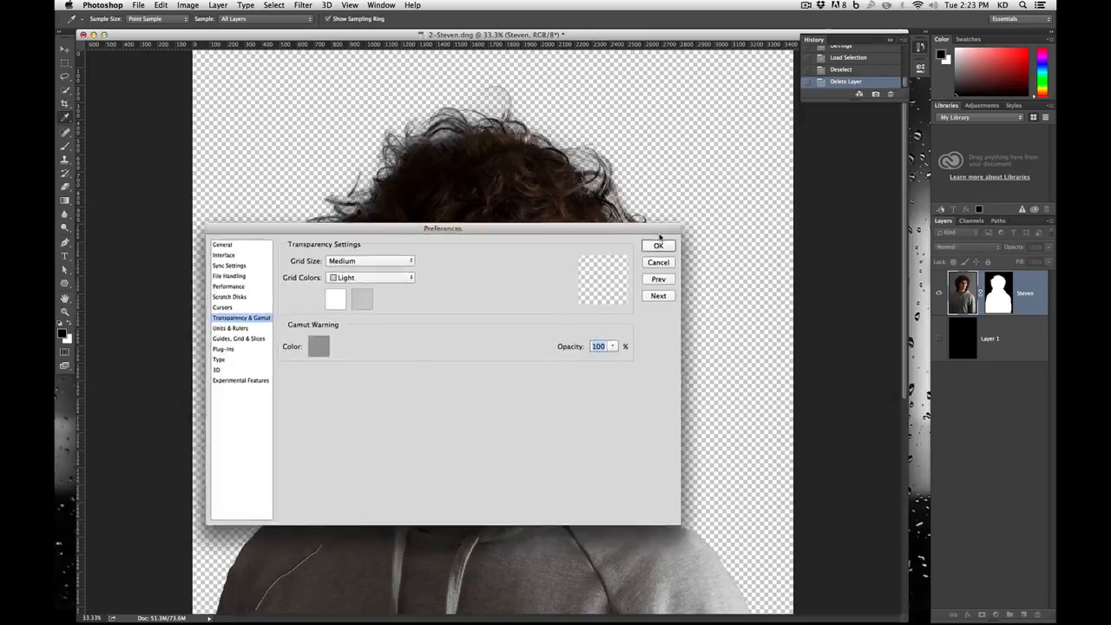
drag(614, 224, 946, 313)
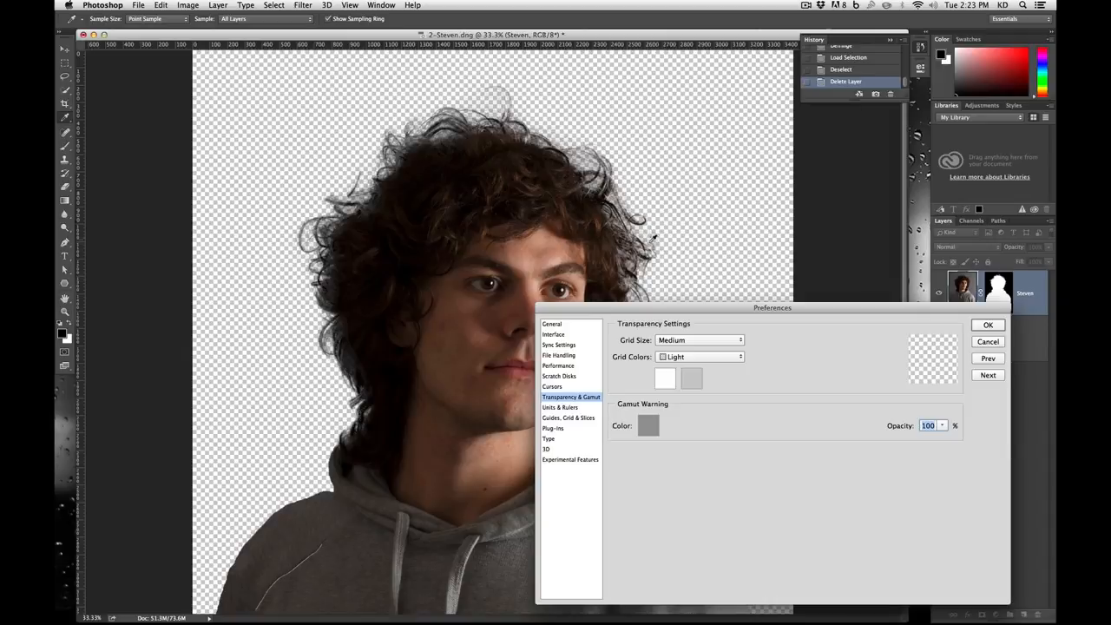
click(690, 339)
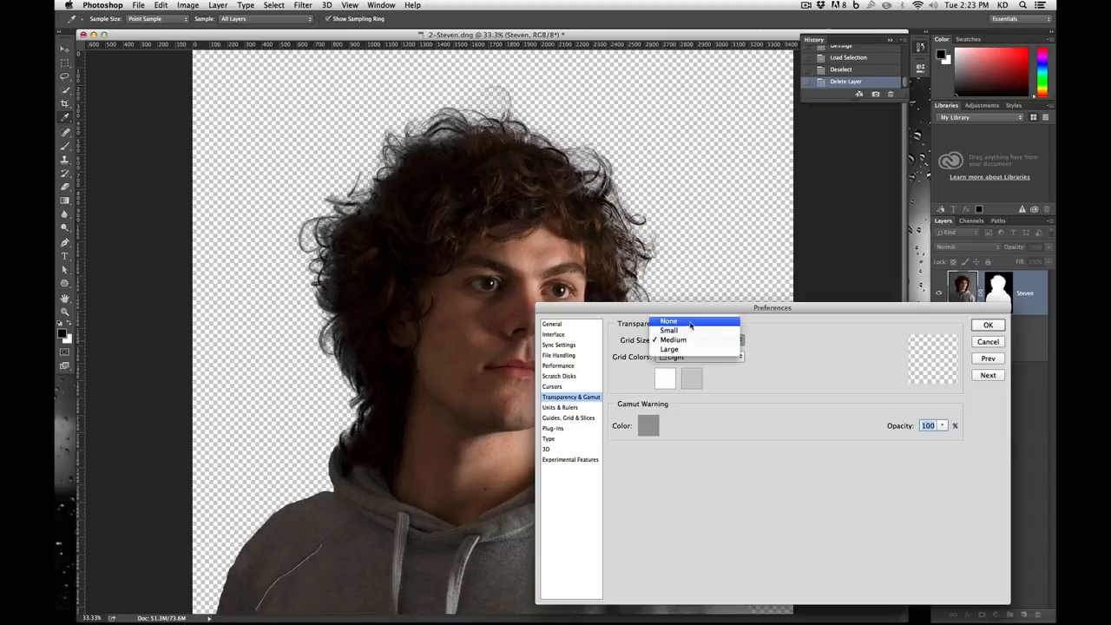
click(690, 322)
click(988, 325)
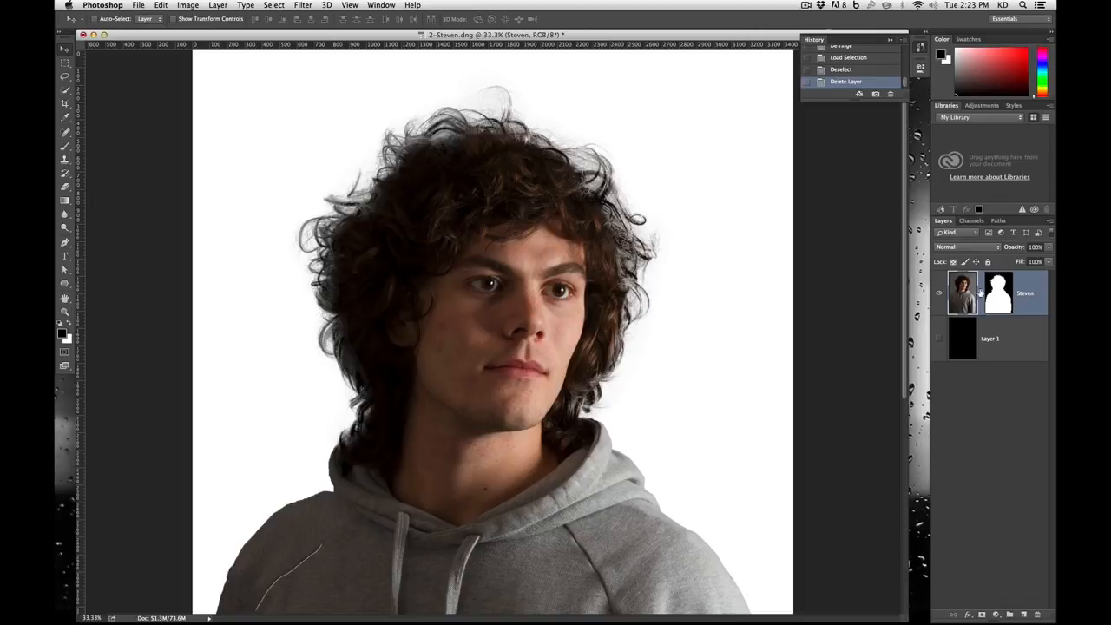